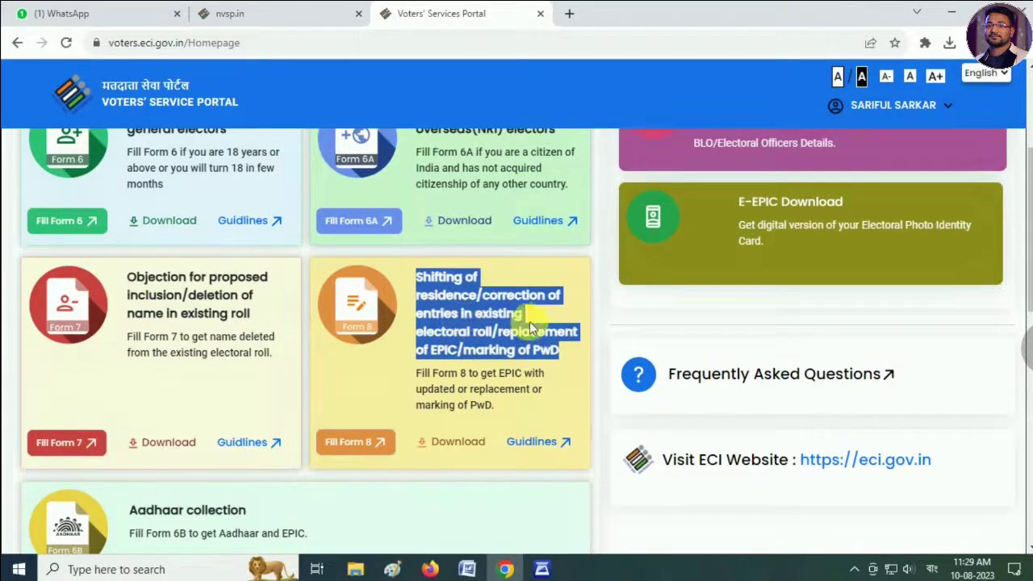
Clear the Form 8 card highlight and highlight the Aadhaar collection heading
click(611, 312)
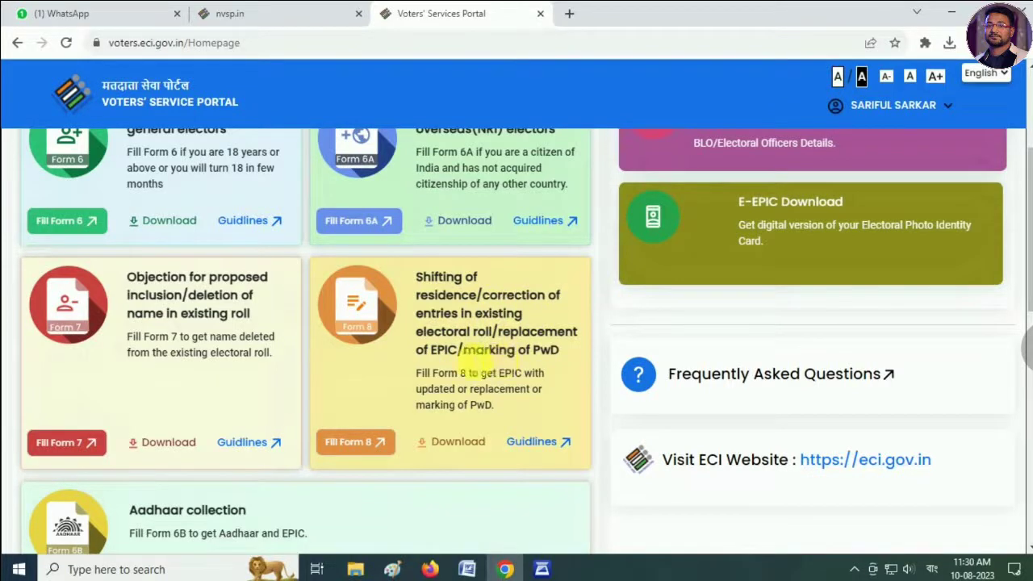
scroll(380, 364, down, 3)
drag(132, 284, 252, 291)
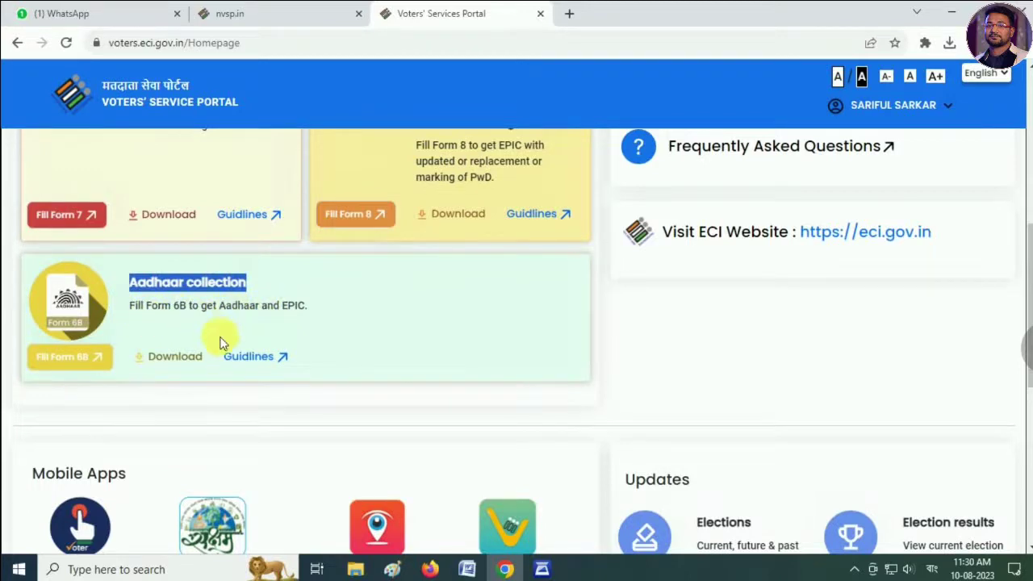
scroll(224, 343, up, 3)
scroll(226, 350, up, 2)
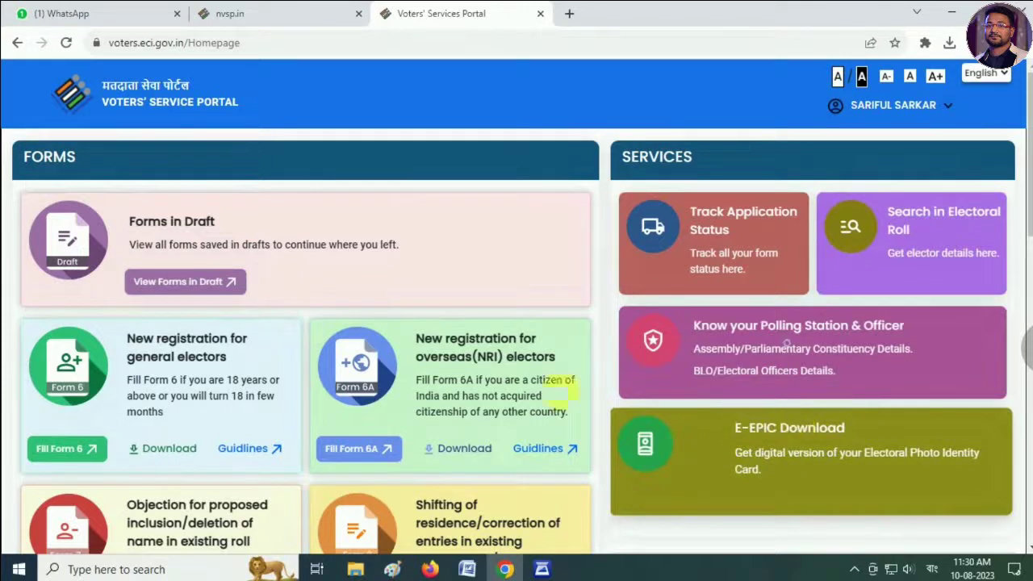
Start a new Form 6 and pick West Bengal, DAKSHIN DINAJPUR and constituency 38 Kumarganj
click(68, 450)
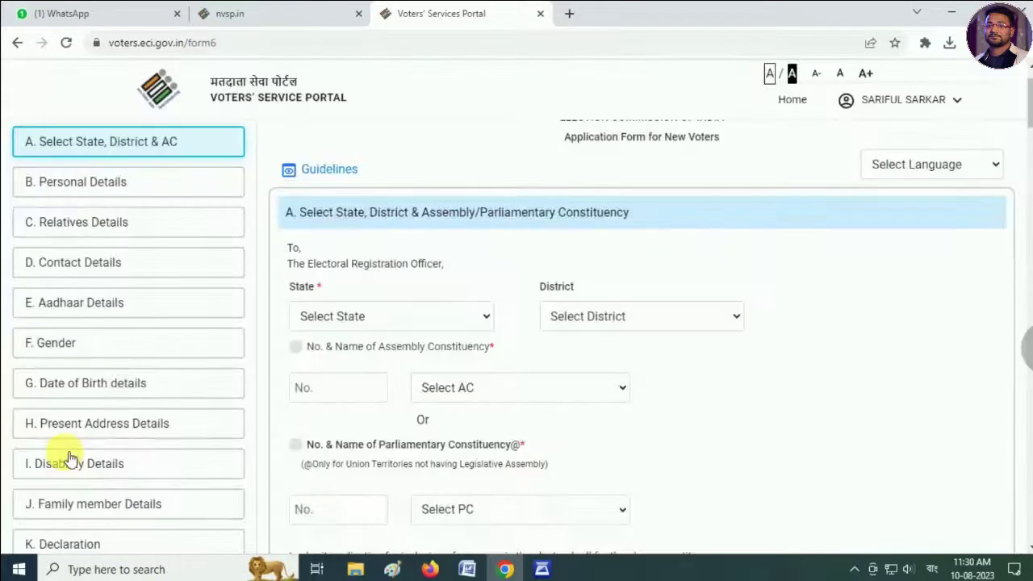
click(360, 318)
scroll(364, 289, down, 4)
click(352, 294)
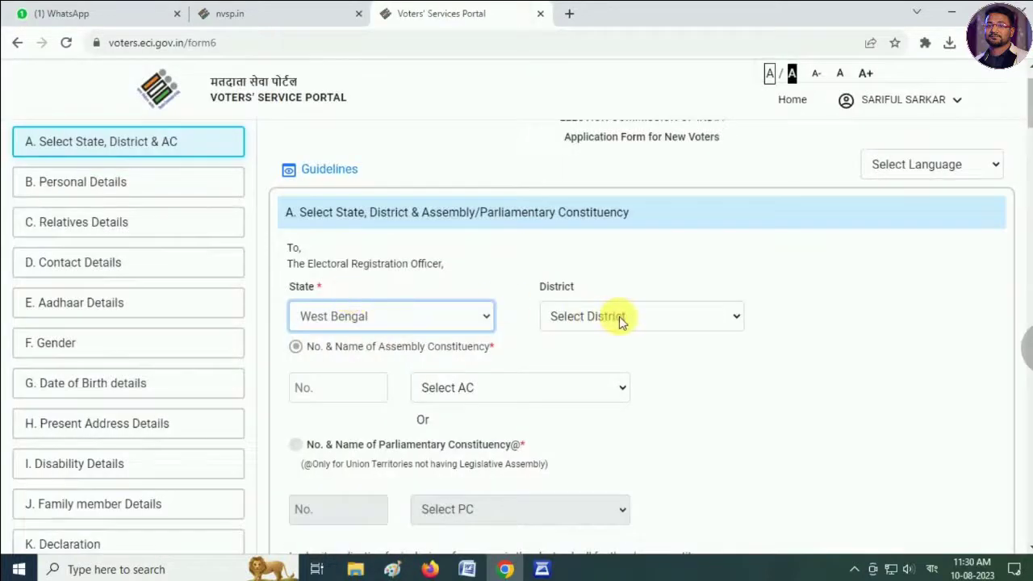
click(619, 320)
click(642, 77)
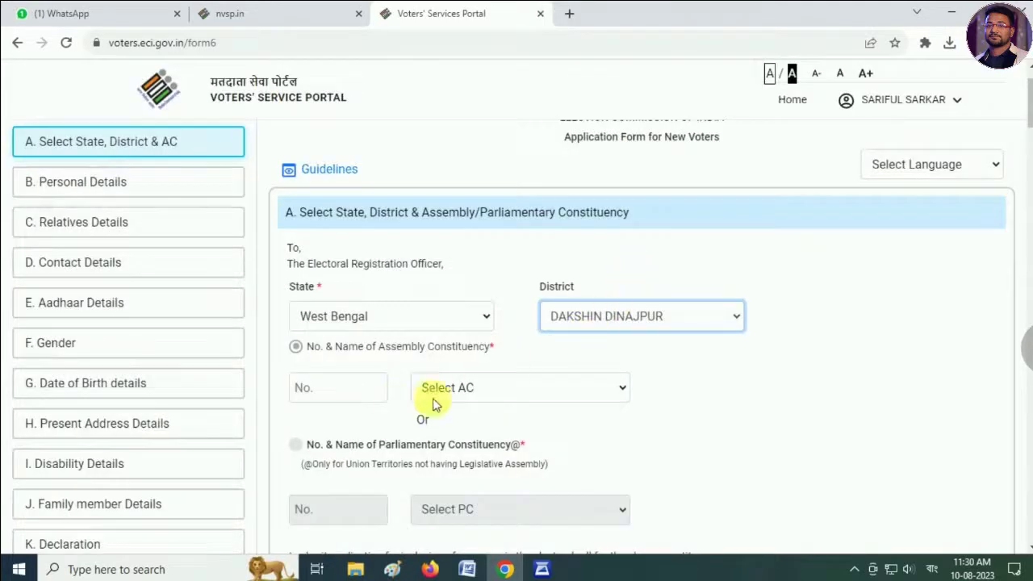
click(485, 394)
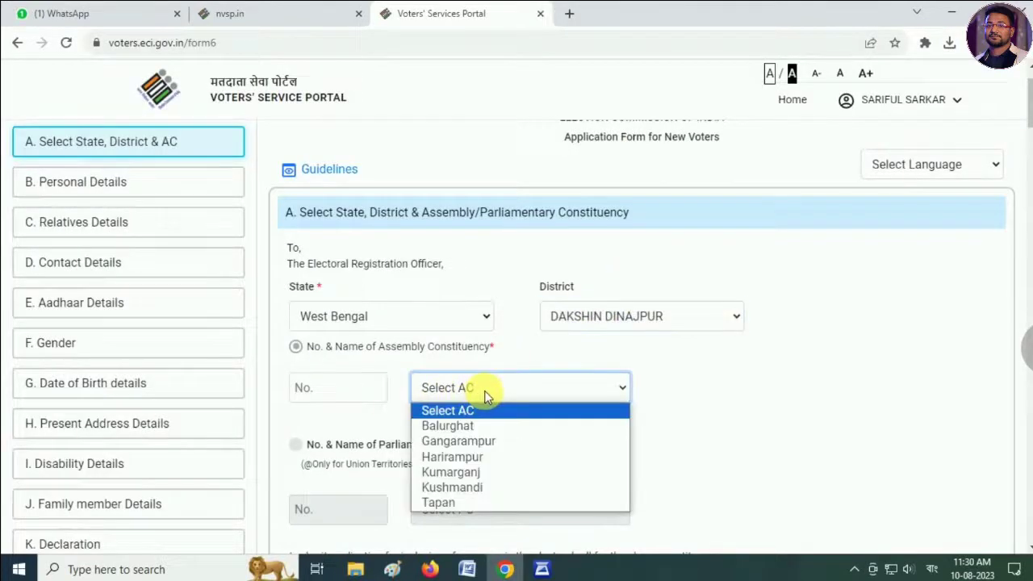
click(466, 475)
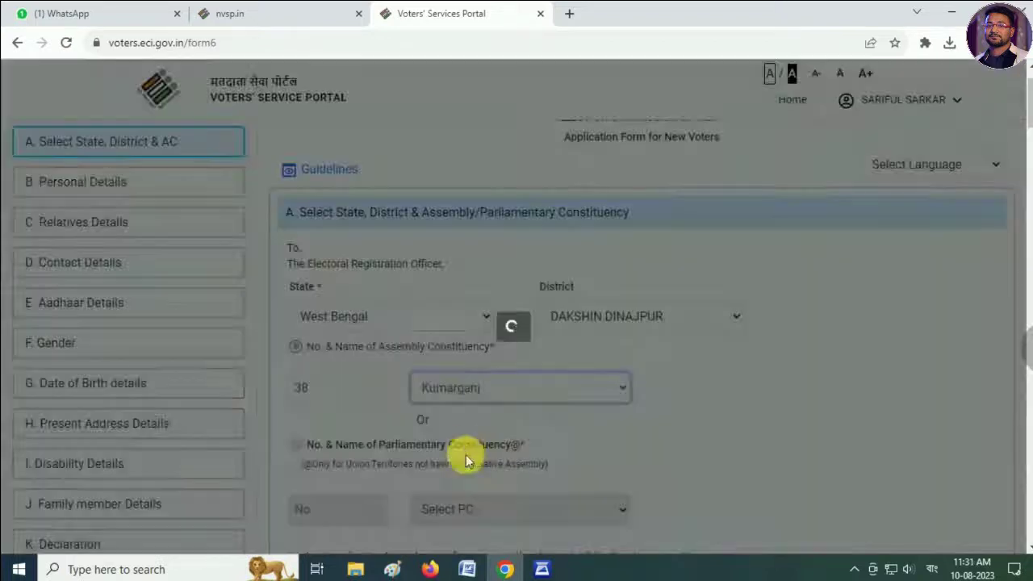
scroll(484, 426, down, 1)
scroll(484, 427, down, 2)
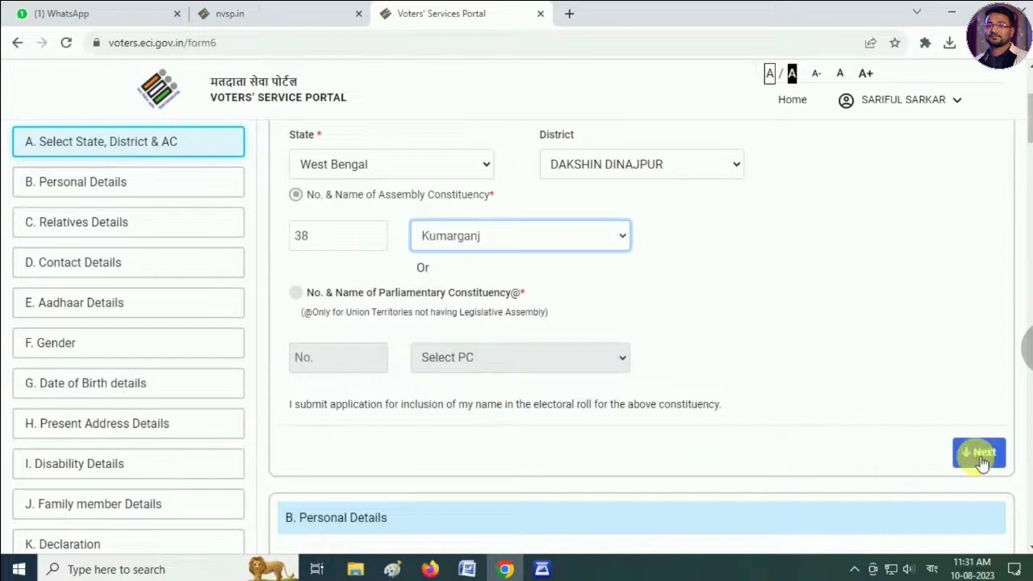
Move to Personal Details and enter the applicant's first name and surname with Bengali versions
click(985, 461)
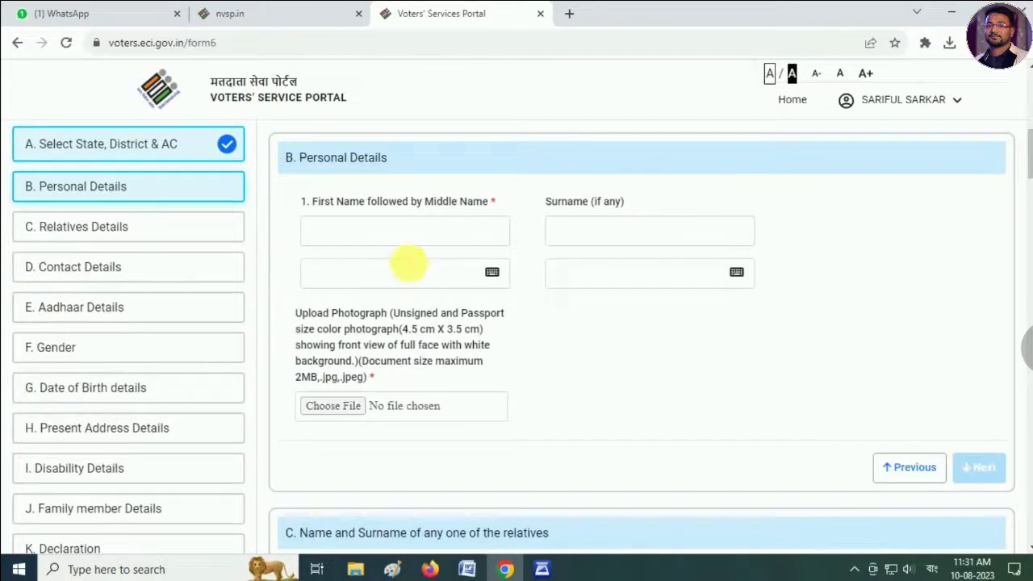
click(390, 238)
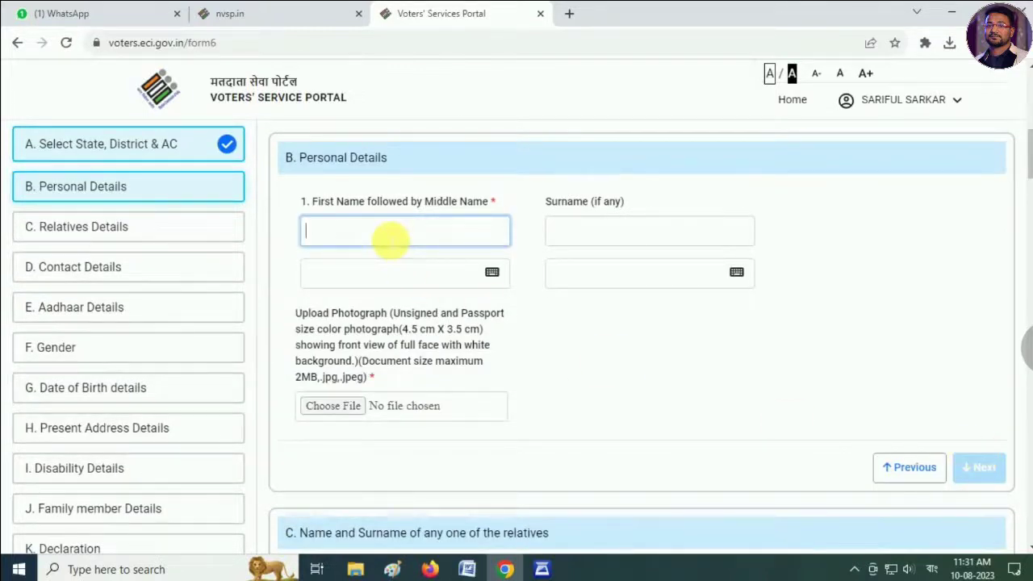
key(Tab)
key(Tab)
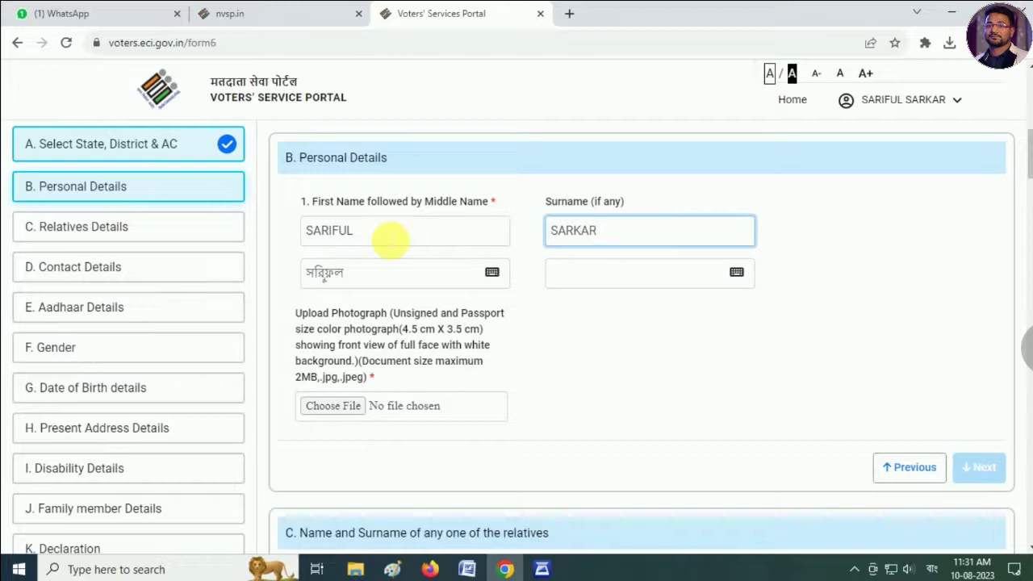
key(Tab)
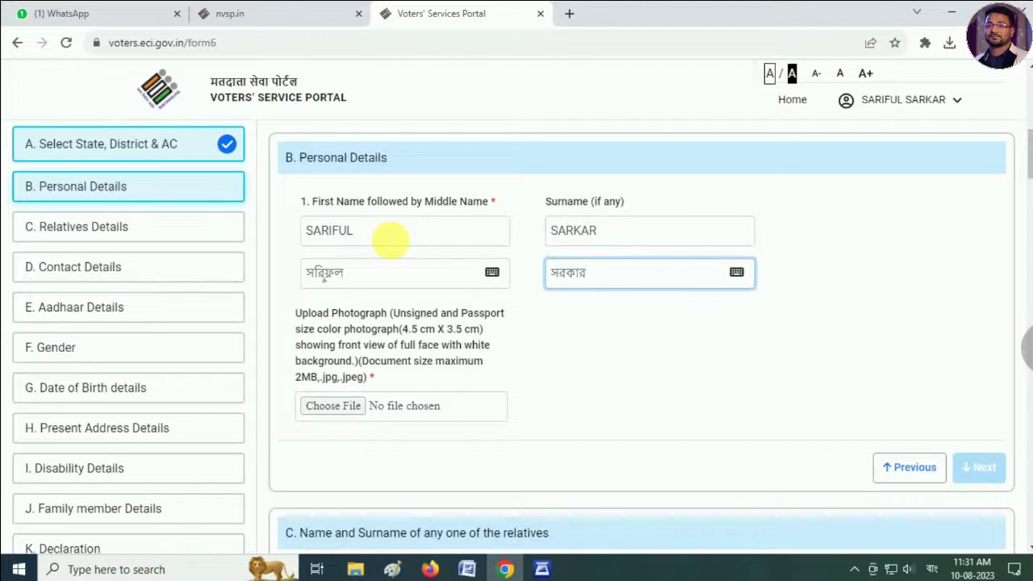
click(622, 315)
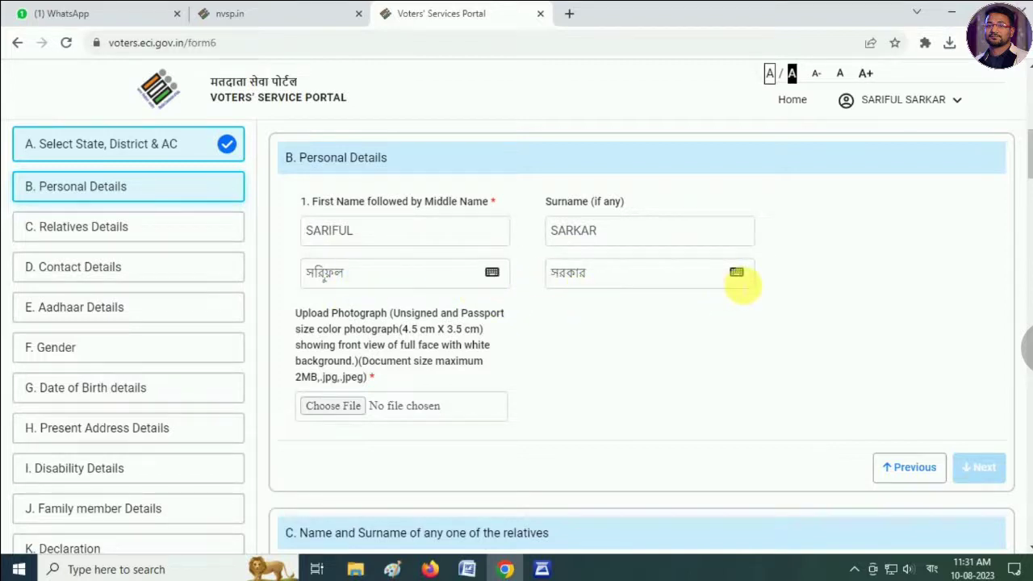
Upload the applicant's passport photo and save the cropped image into the form
click(347, 412)
click(279, 142)
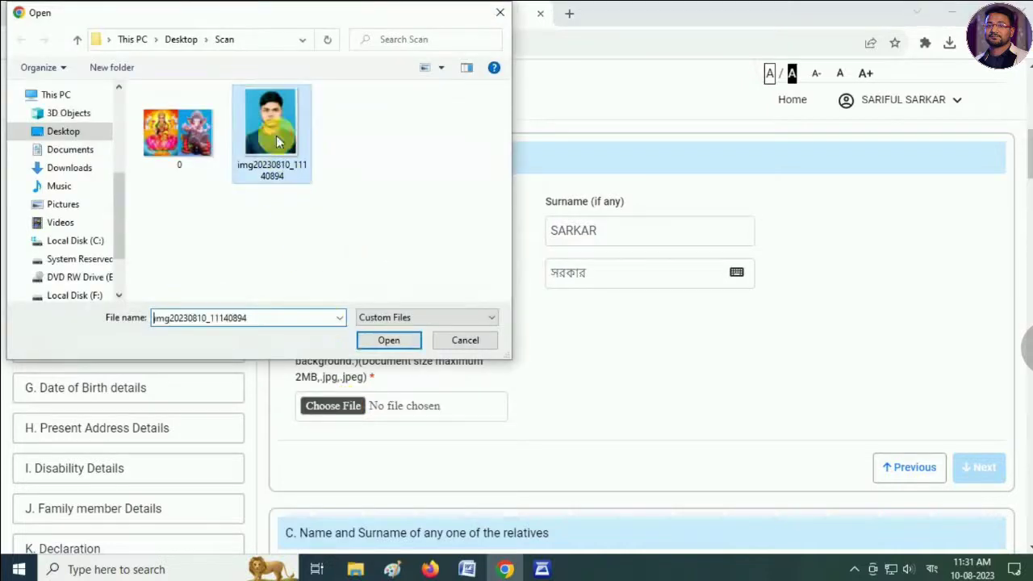
click(389, 340)
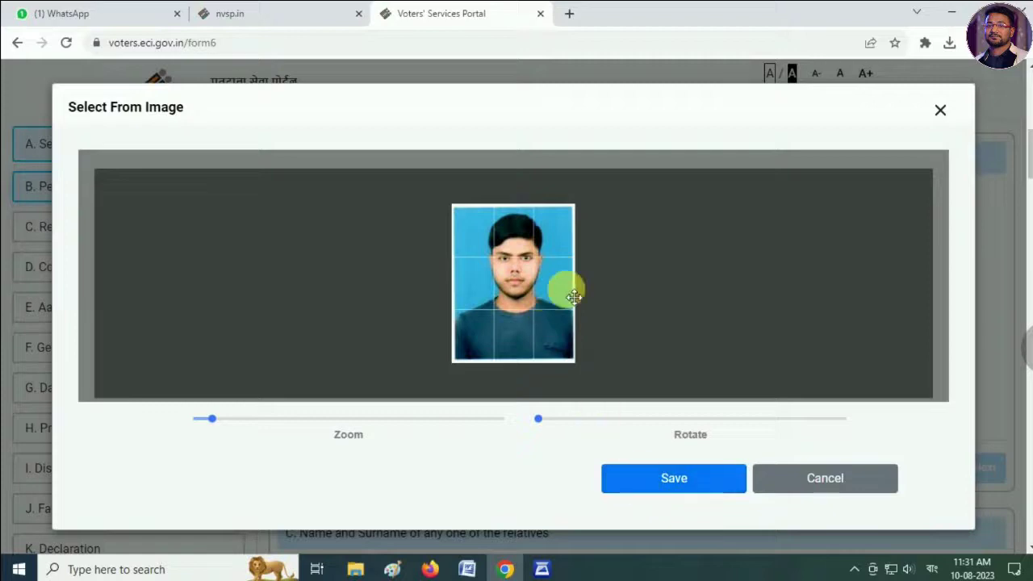
click(681, 481)
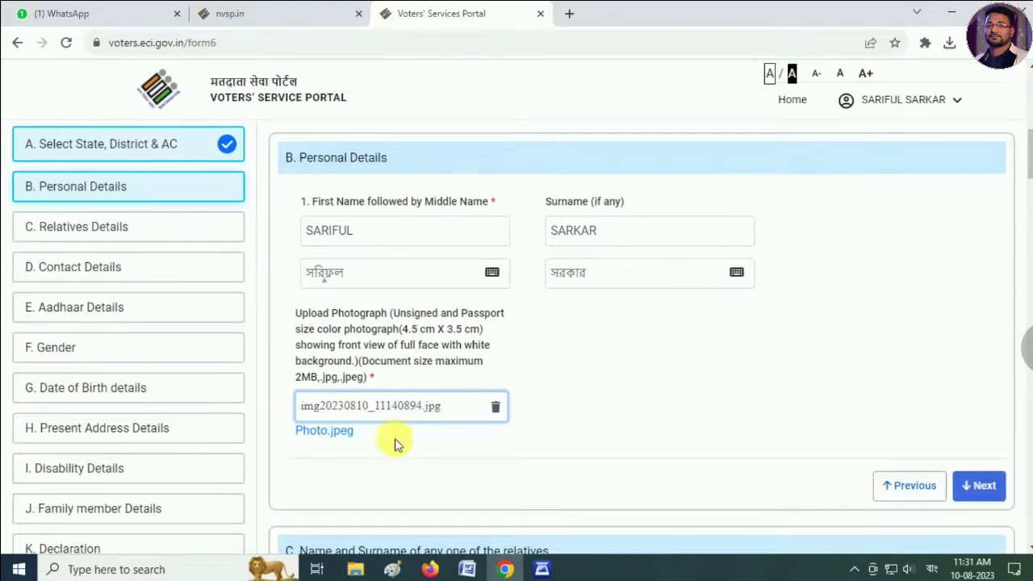
In Relatives Details, select Father and enter the father's name and surname
click(977, 487)
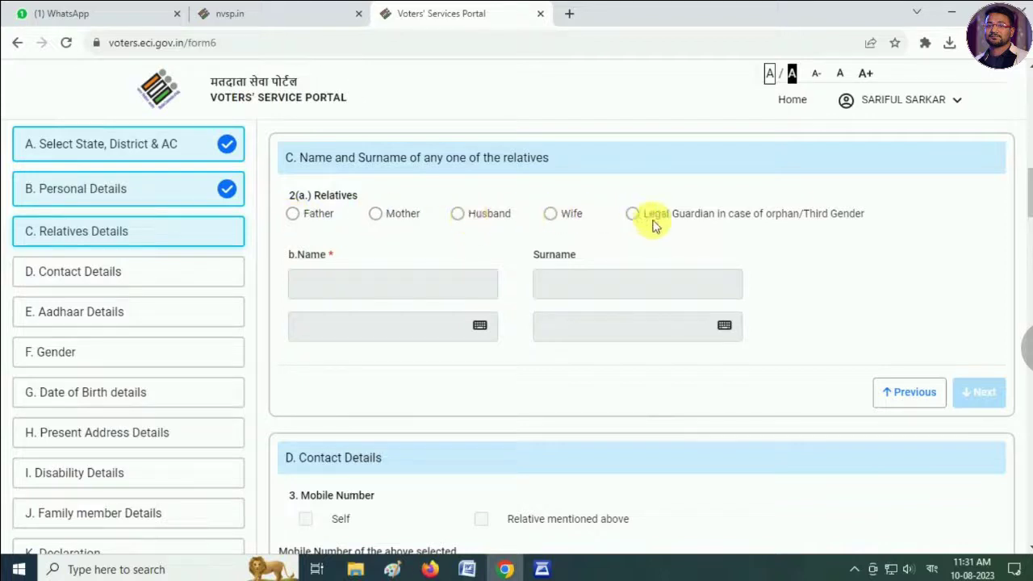
click(292, 215)
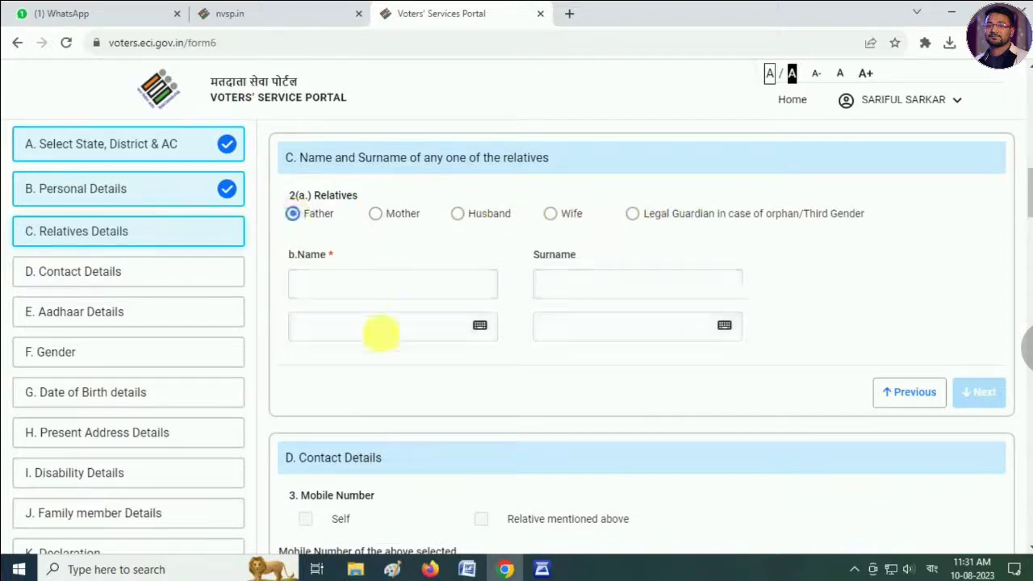
click(343, 292)
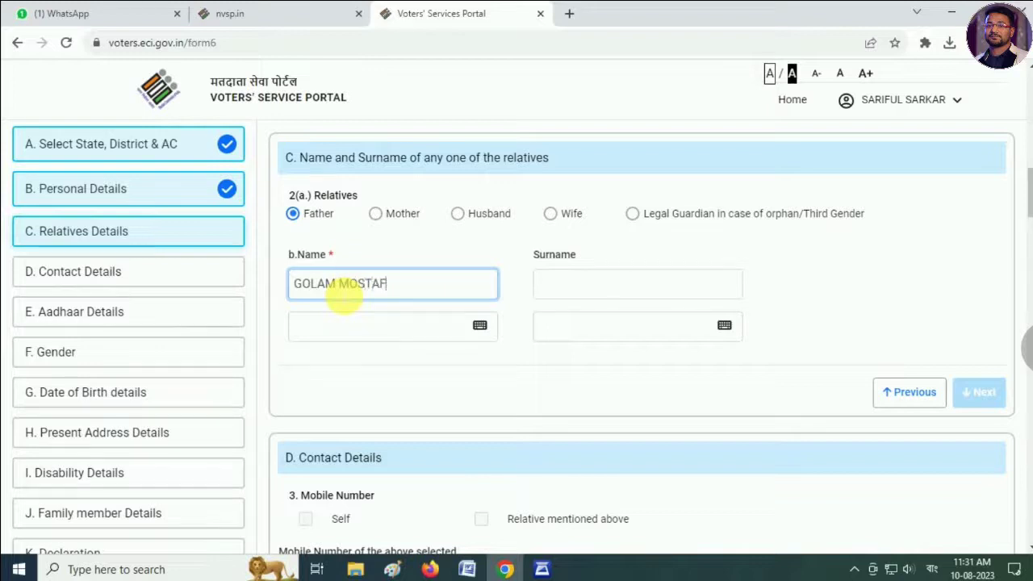
click(565, 292)
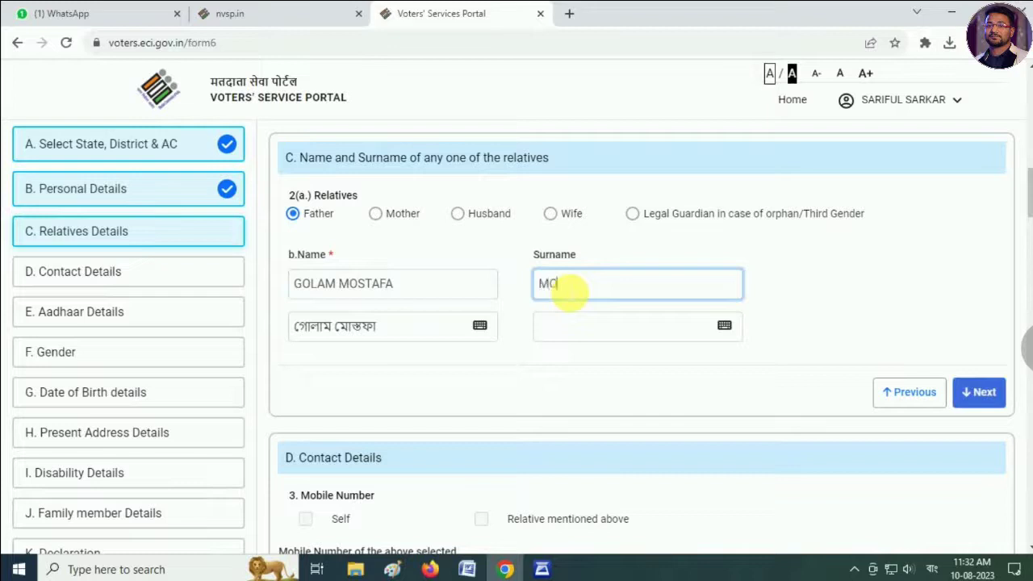
click(803, 301)
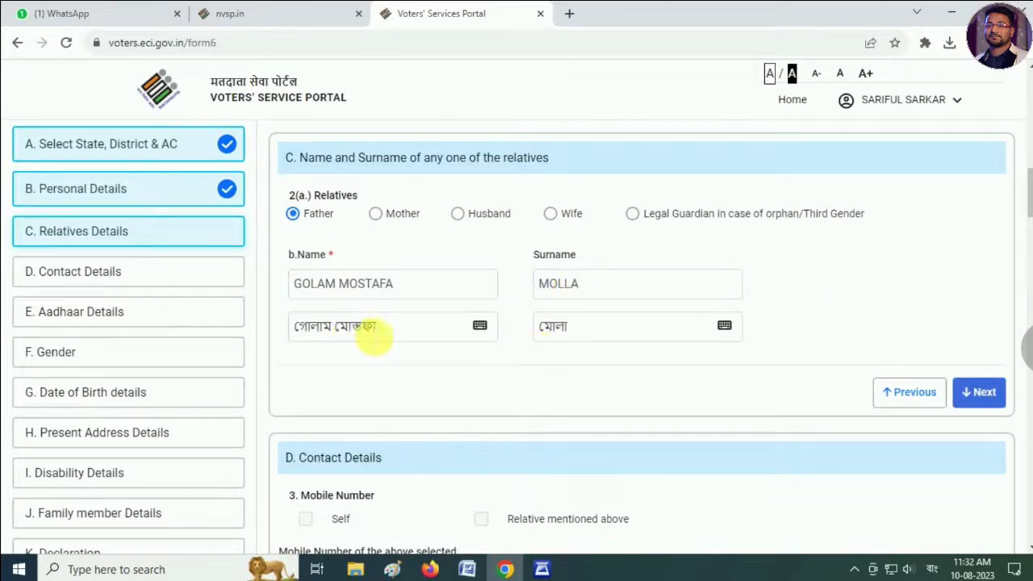
Add the missing vowel sign to the Bengali father's name using the Inscript keyboard
scroll(396, 339, down, 1)
click(482, 251)
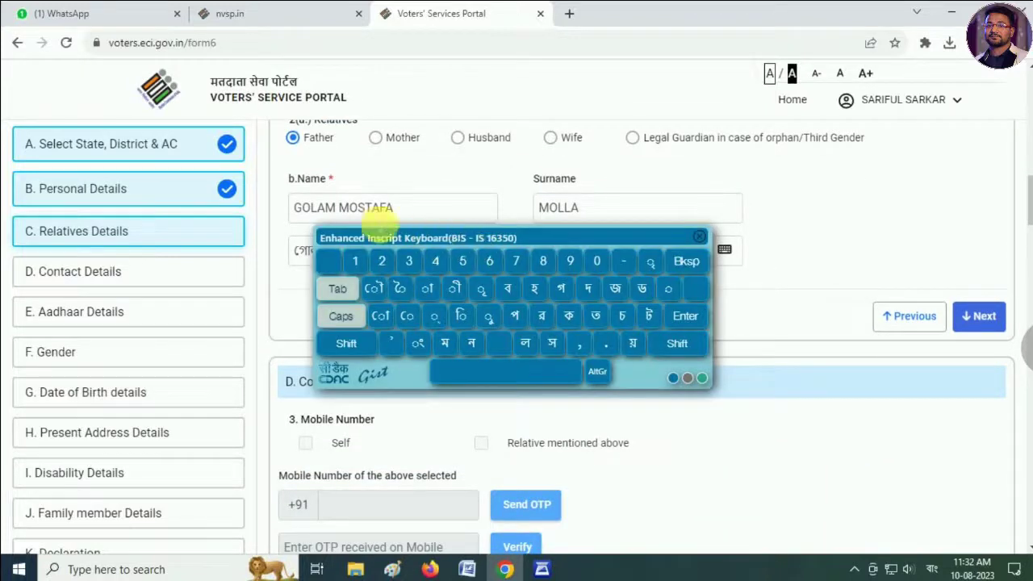
drag(422, 238, 405, 289)
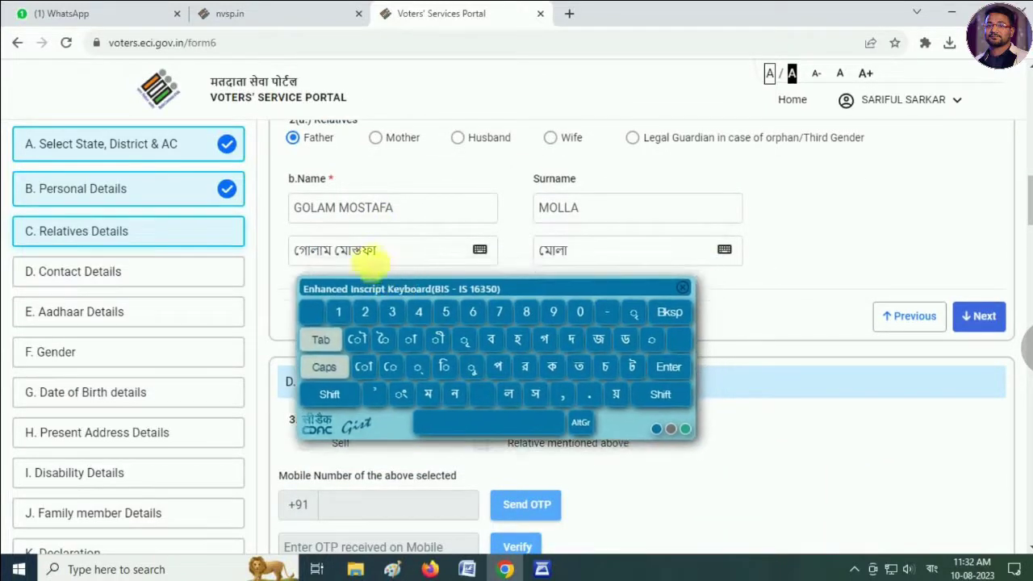
click(360, 251)
click(410, 340)
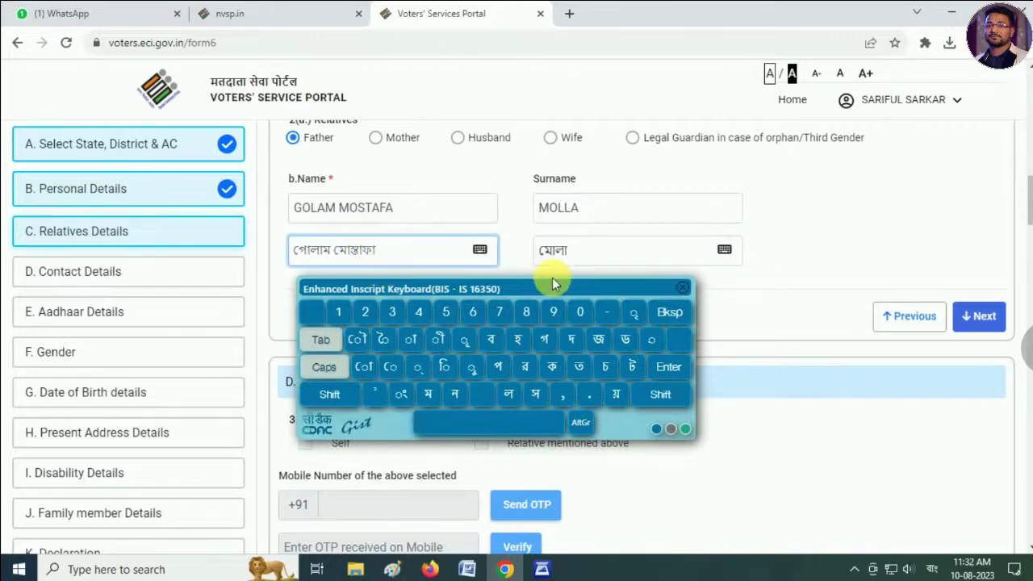
click(682, 288)
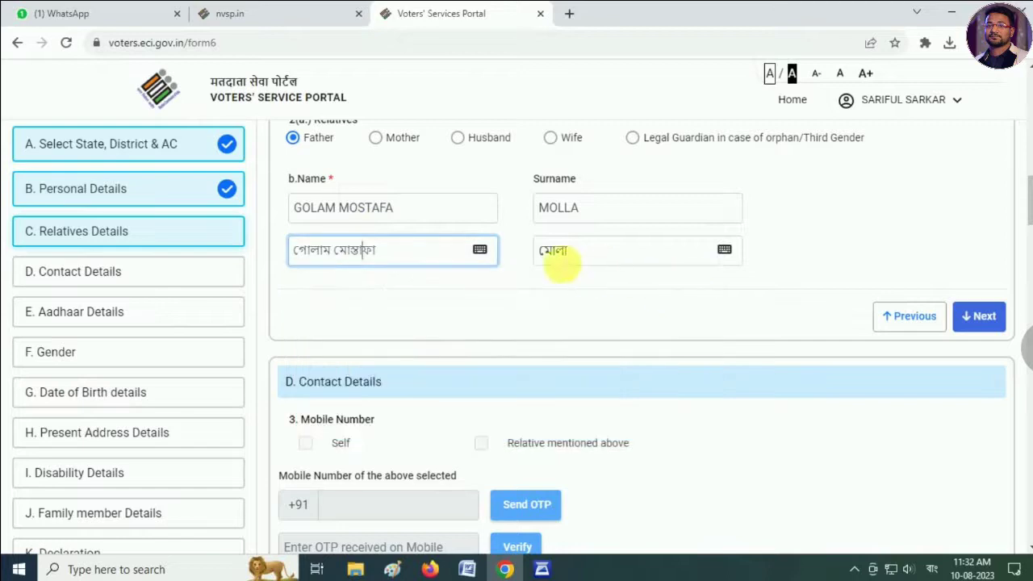
Correct the Bengali surname: drop the extra letter, add the joining mark, second ল and final vowel sign
click(583, 257)
click(724, 249)
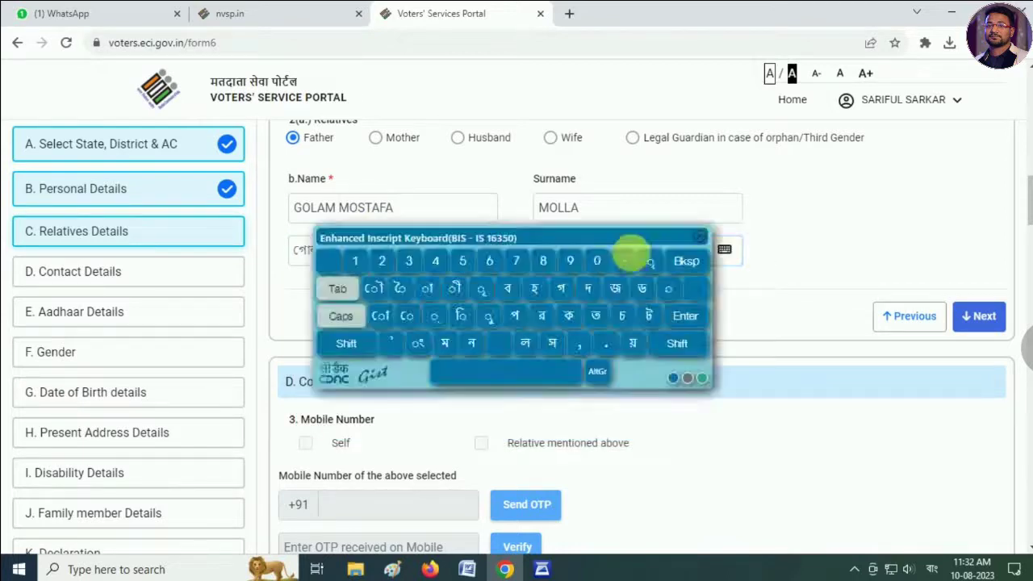
drag(676, 254, 687, 293)
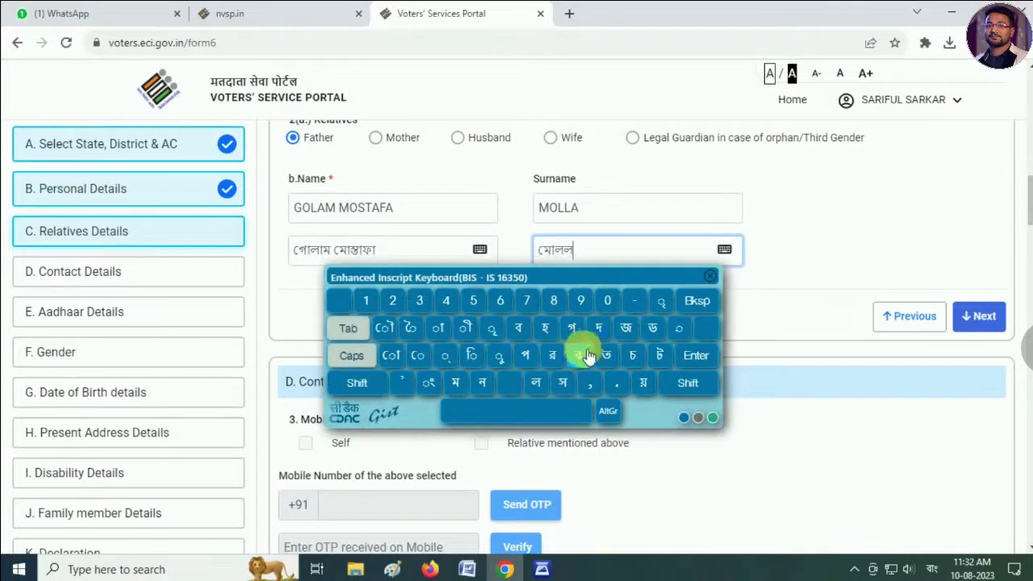
key(BackSpace)
click(452, 362)
click(535, 379)
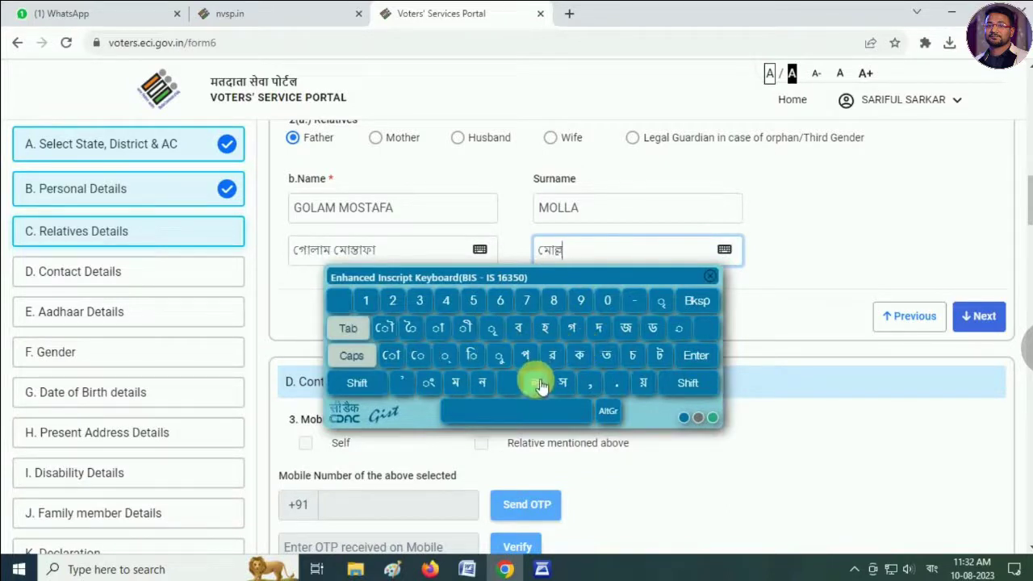
click(442, 329)
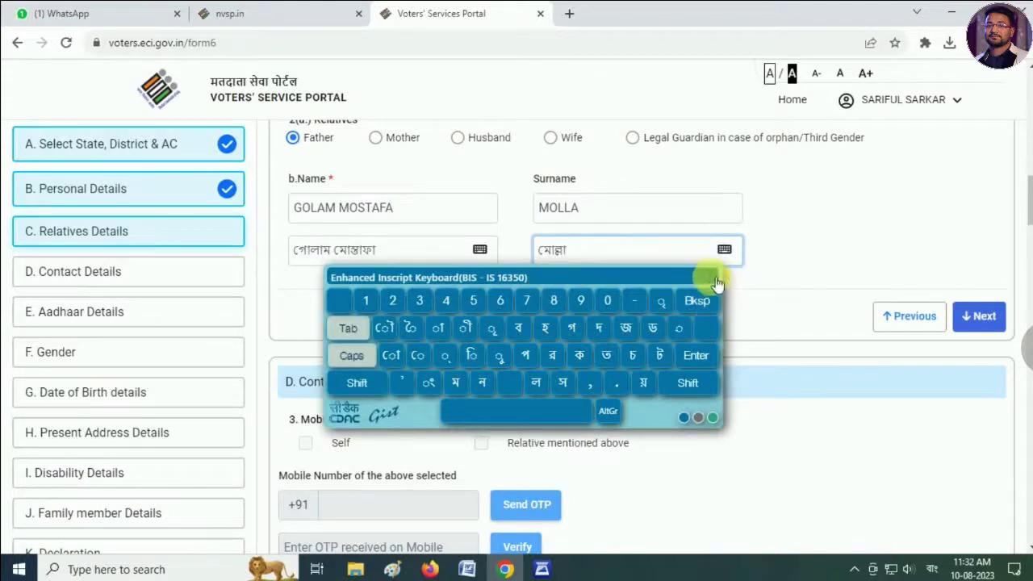
click(710, 277)
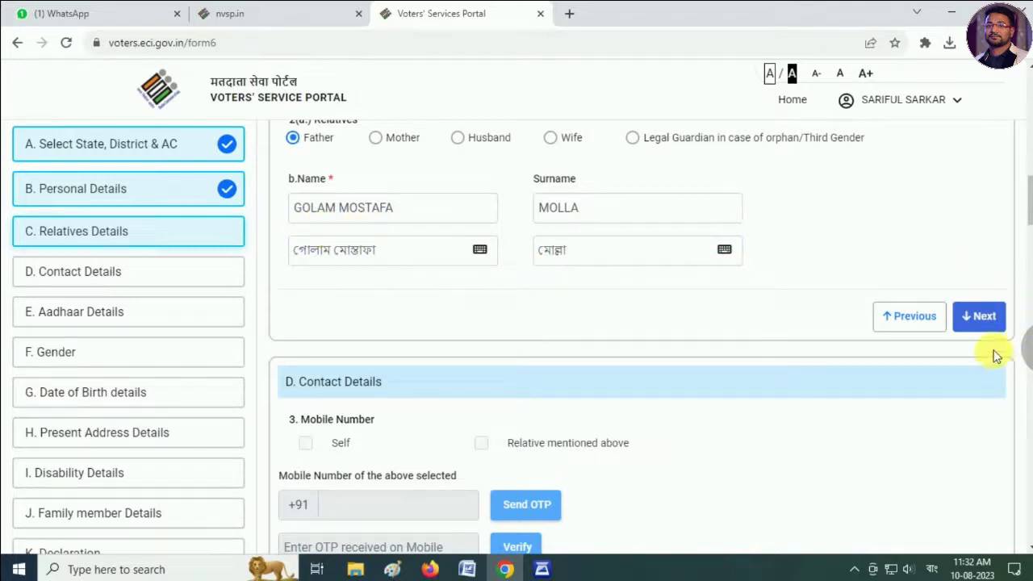
In Contact Details, mark the mobile number as Self and enter the applicant's mobile number
click(987, 316)
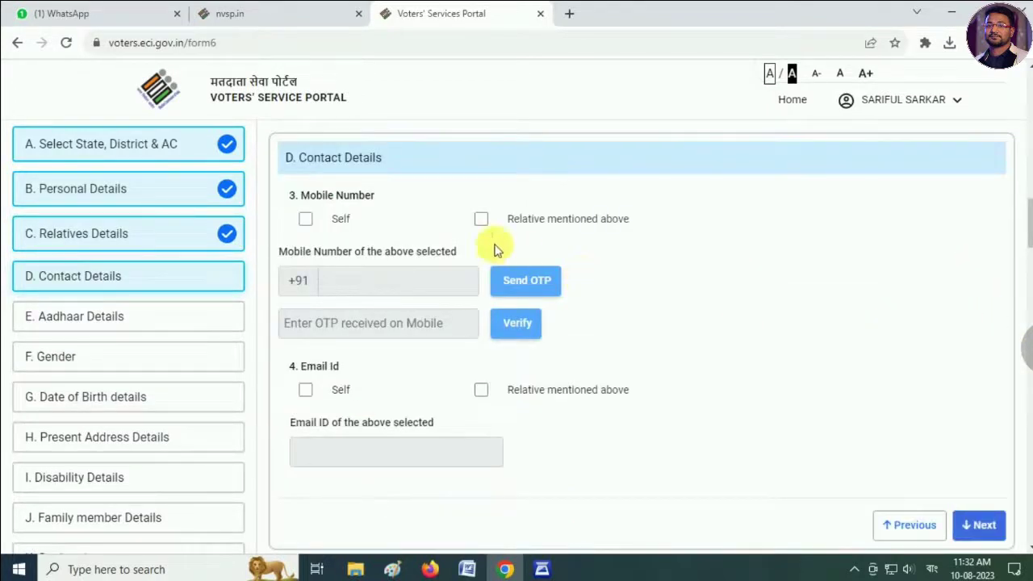
click(306, 220)
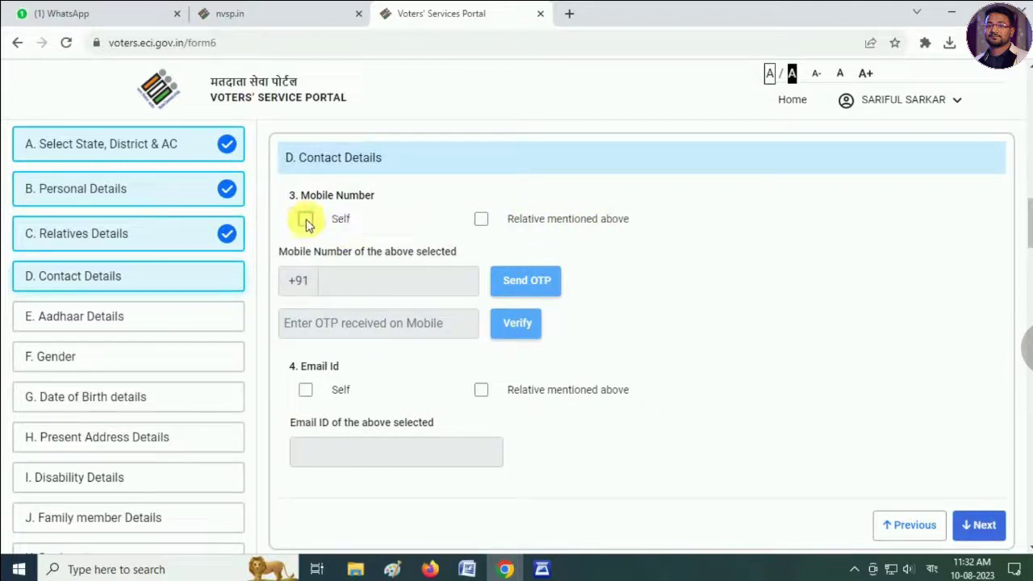
click(361, 280)
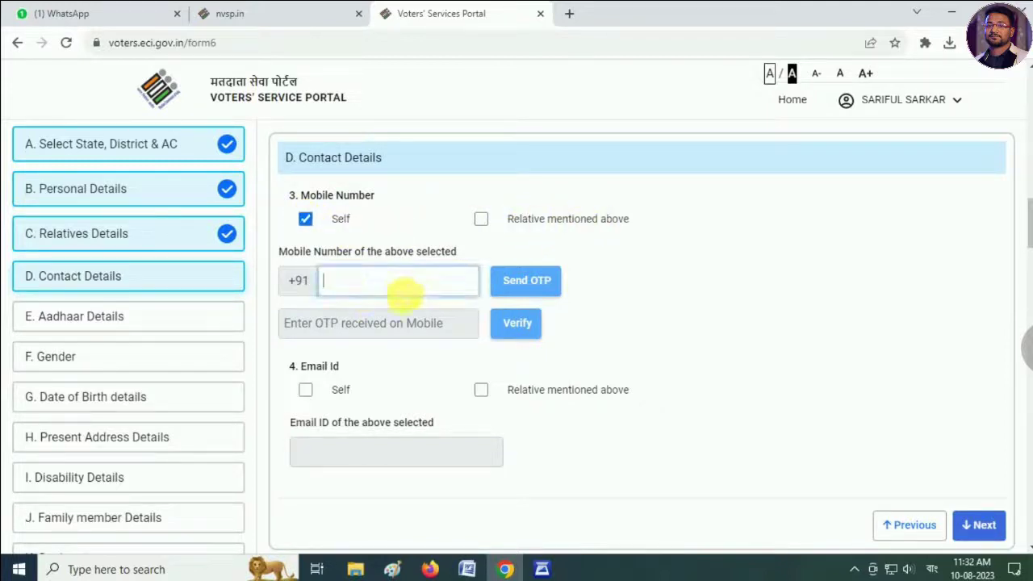
text(9)
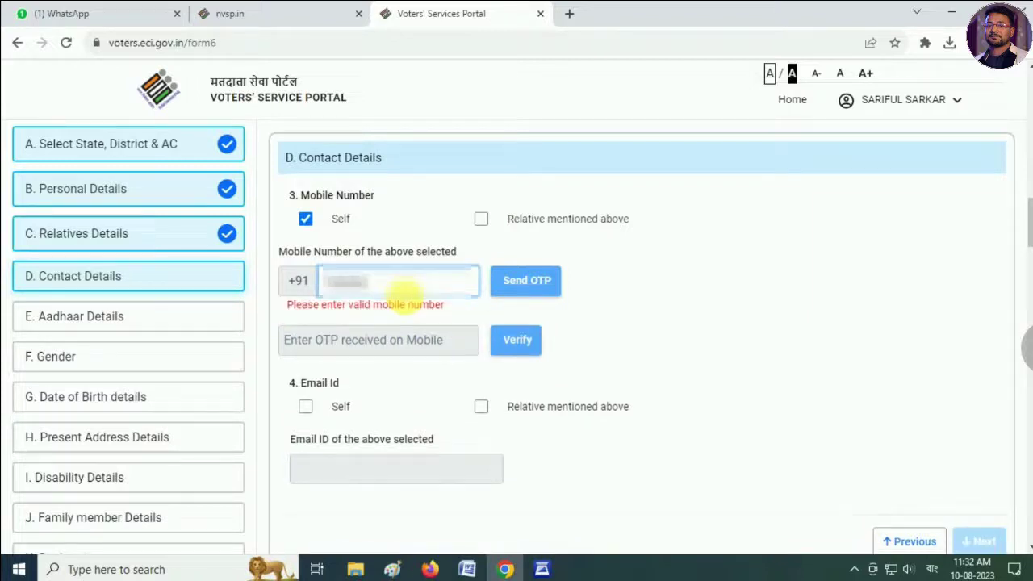
text(0)
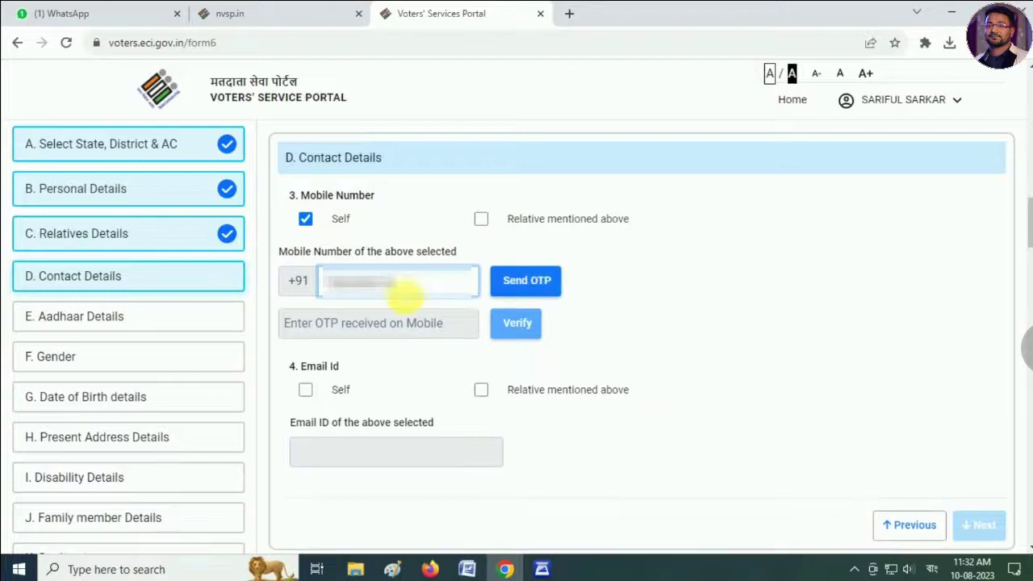
Verify the mobile number with the received OTP and mark the email as Self
click(533, 284)
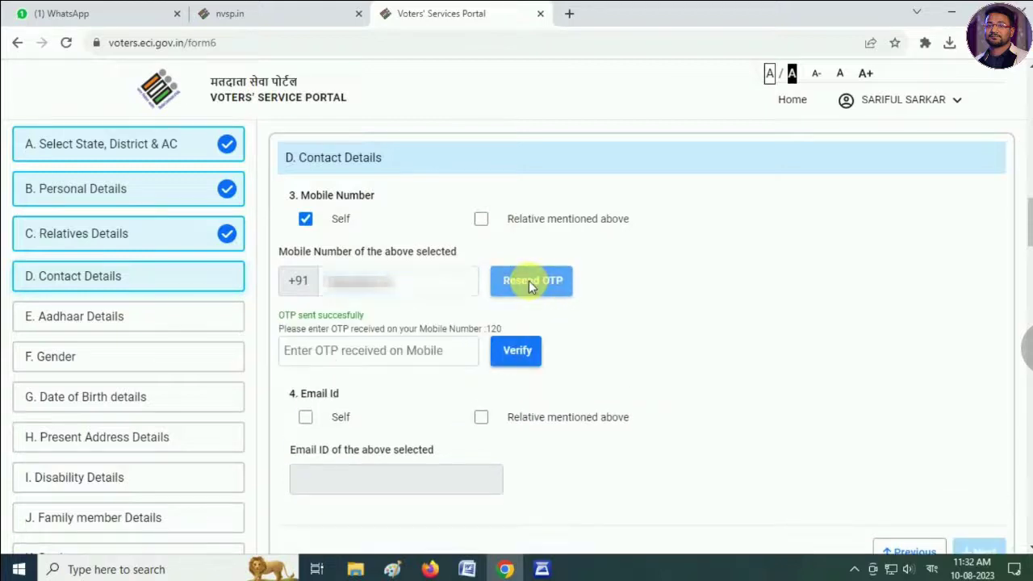
click(390, 354)
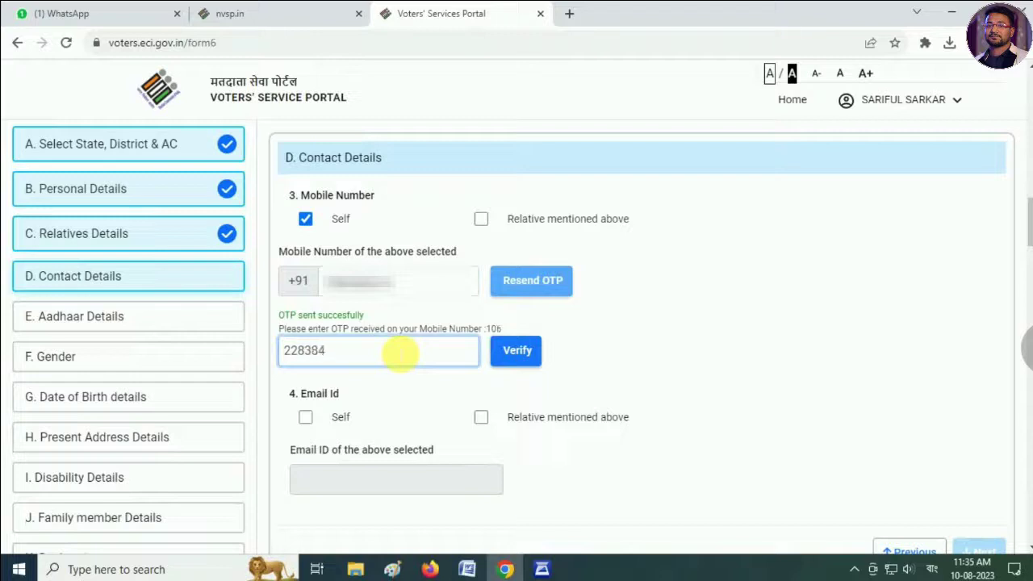
click(530, 360)
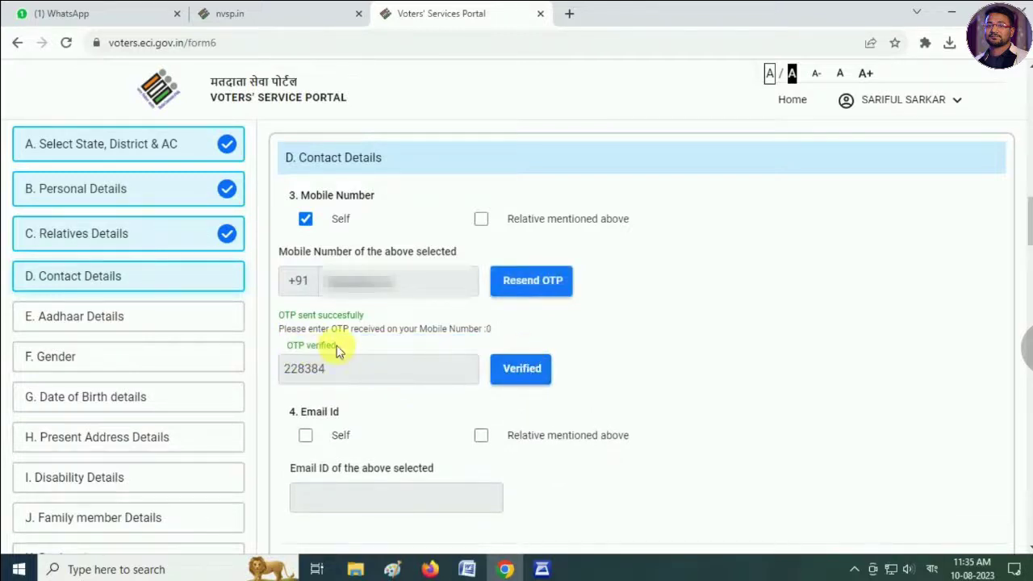
click(305, 436)
click(383, 501)
Enter the applicant's email address and save Contact Details
scroll(710, 427, down, 1)
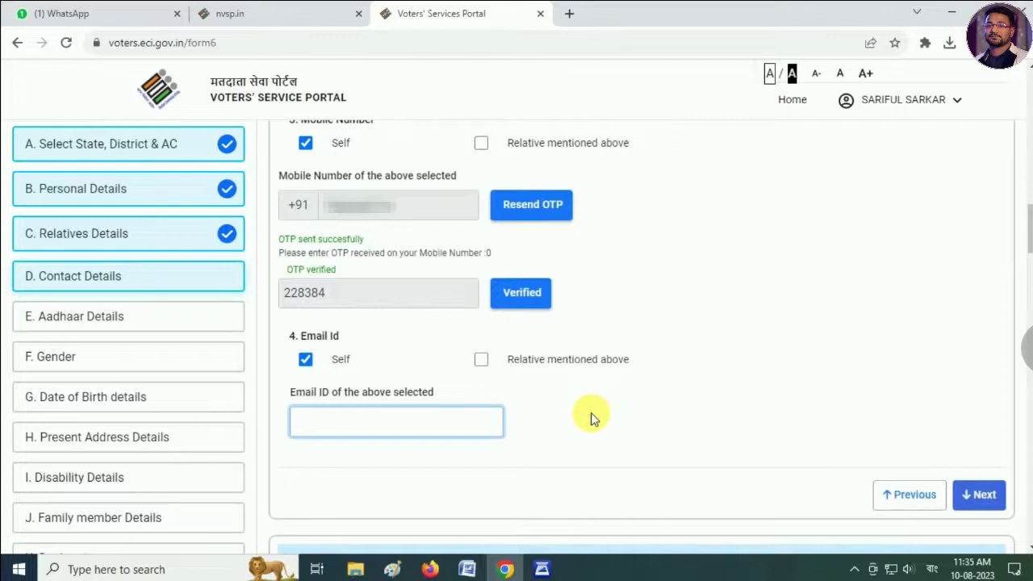
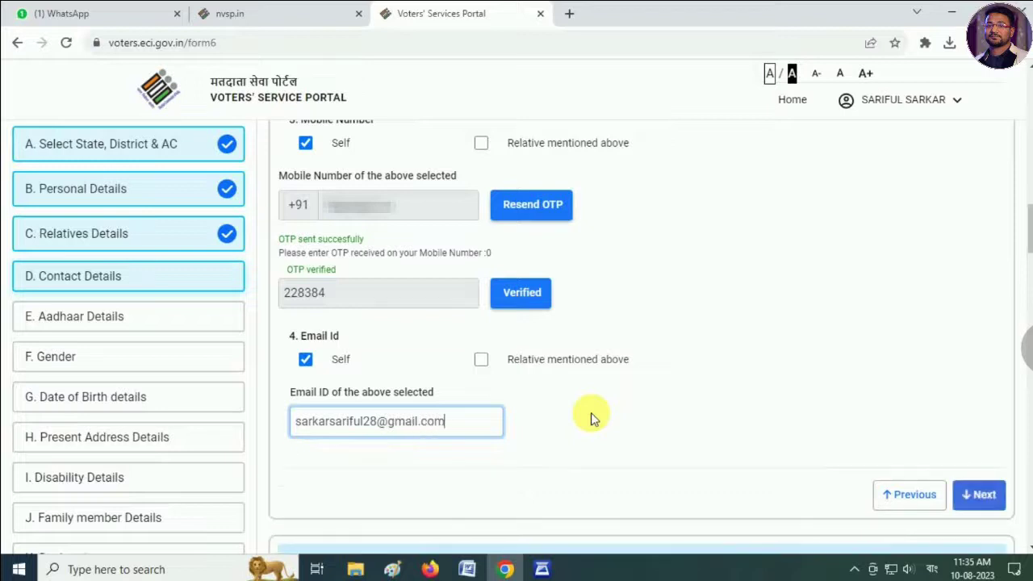
click(993, 504)
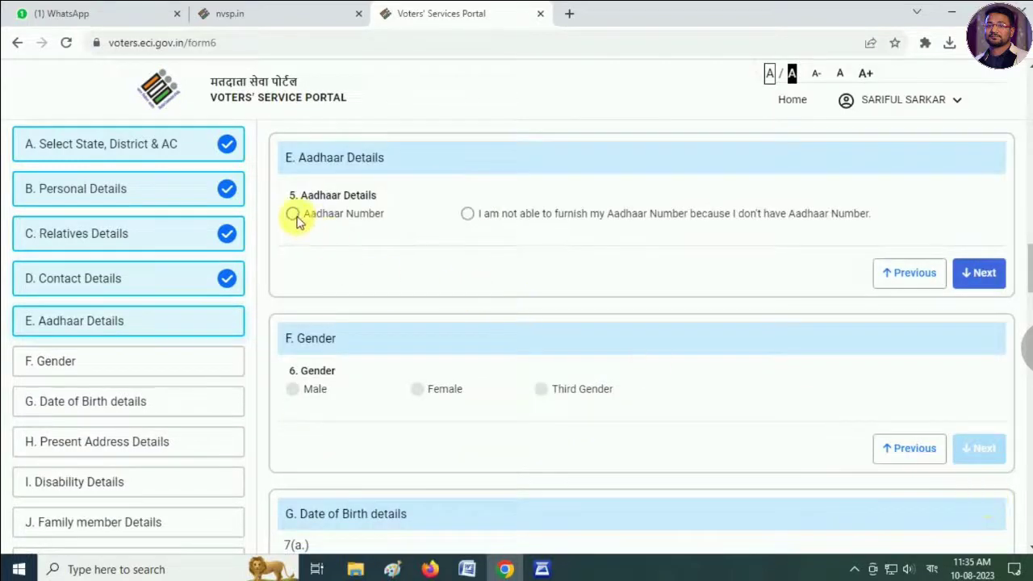
Provide the applicant's Aadhaar number, then set gender to Male and save both sections
click(294, 216)
click(355, 280)
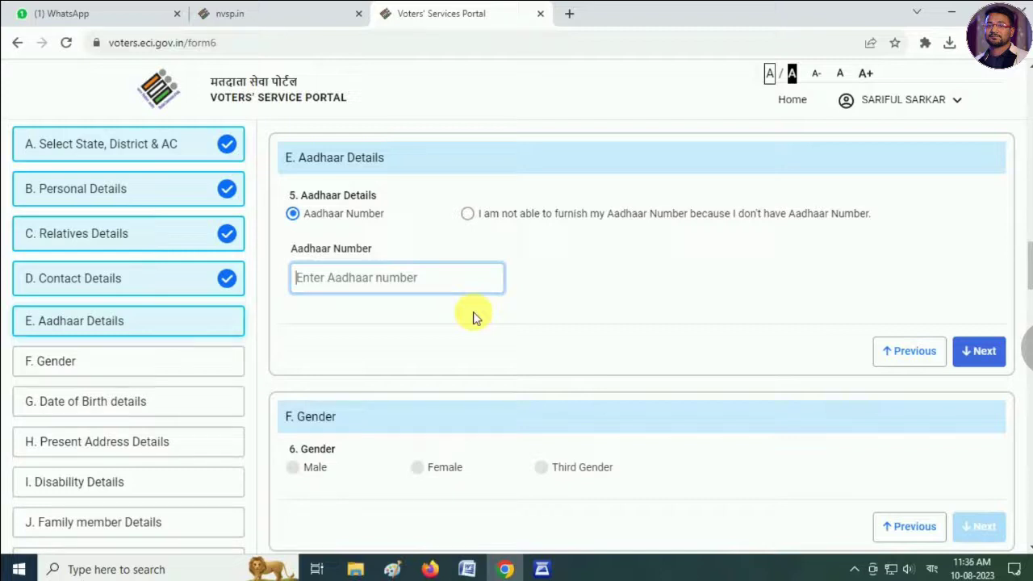
text(12)
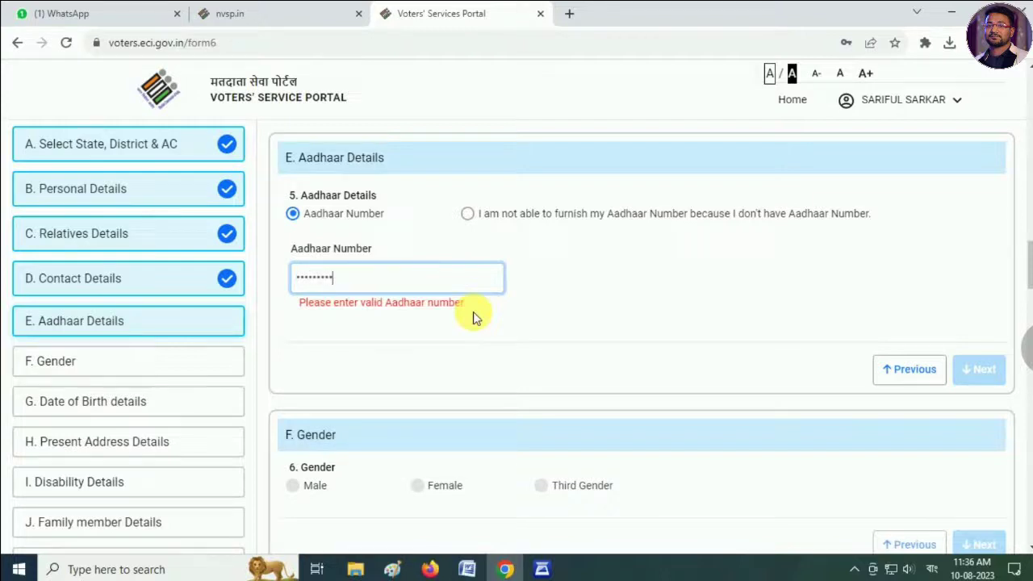
text(1)
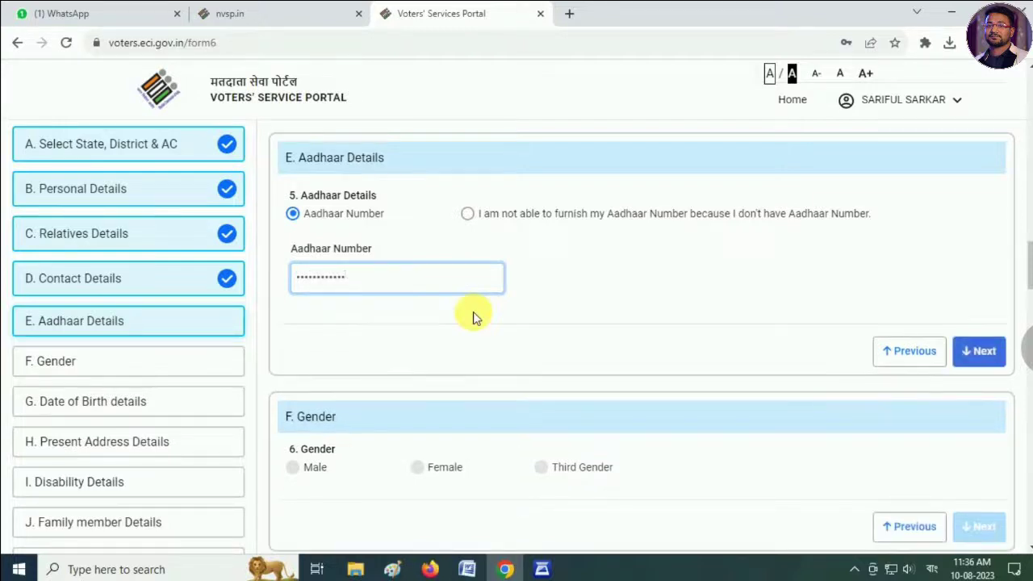
click(985, 353)
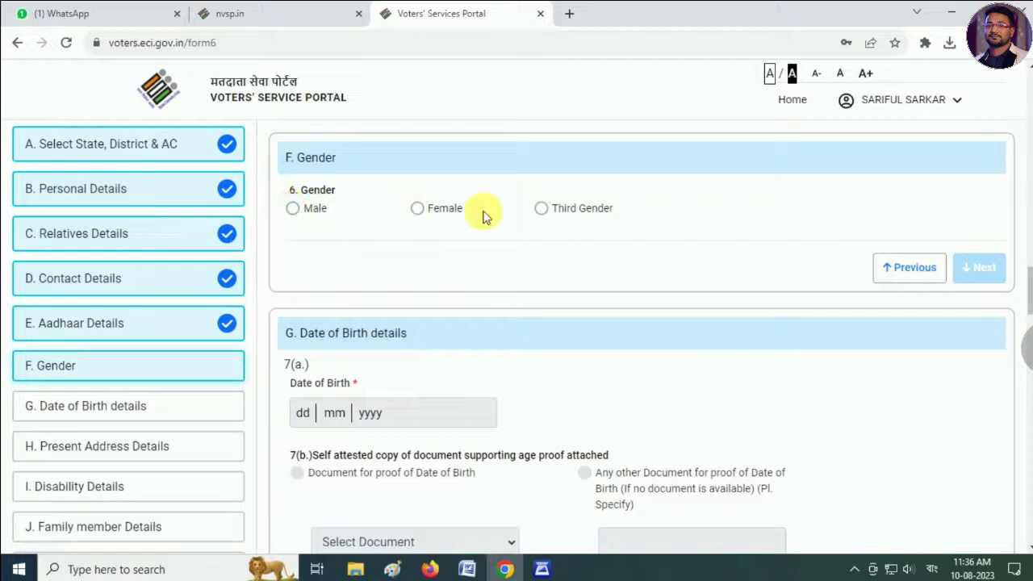
click(294, 209)
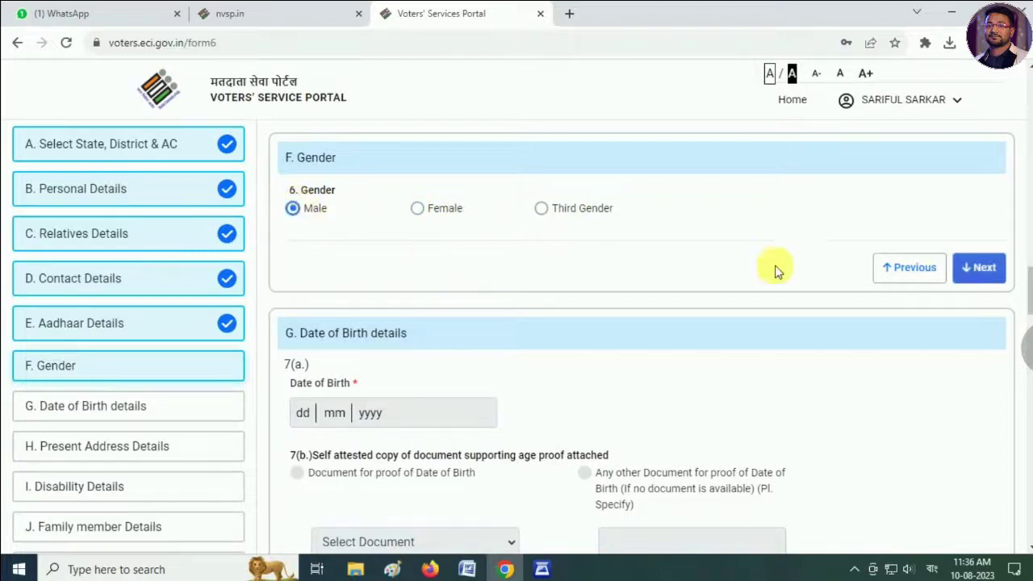
click(978, 268)
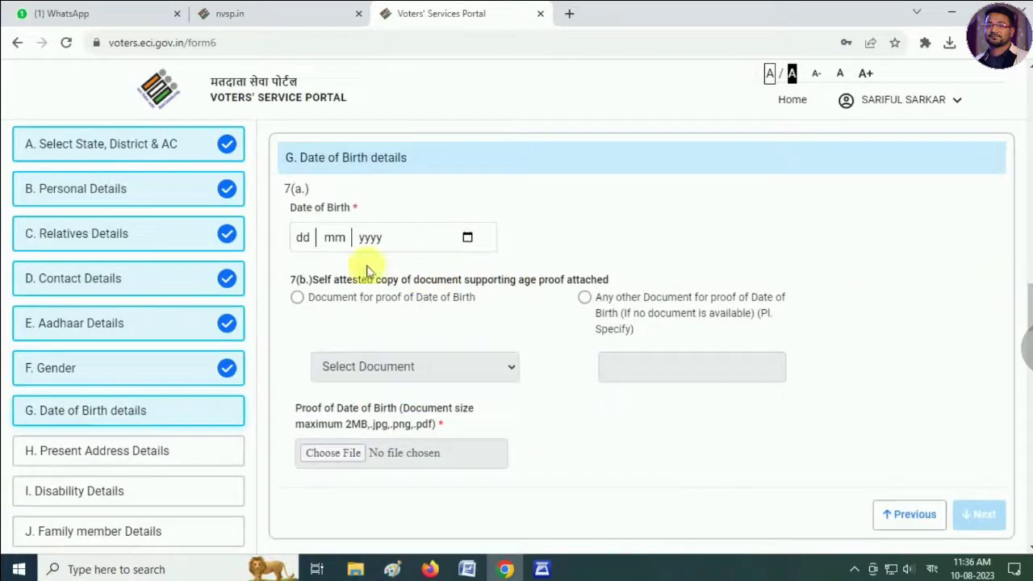
Set the date of birth to 01/01/2005 and choose to attach a birth-date proof document
click(467, 238)
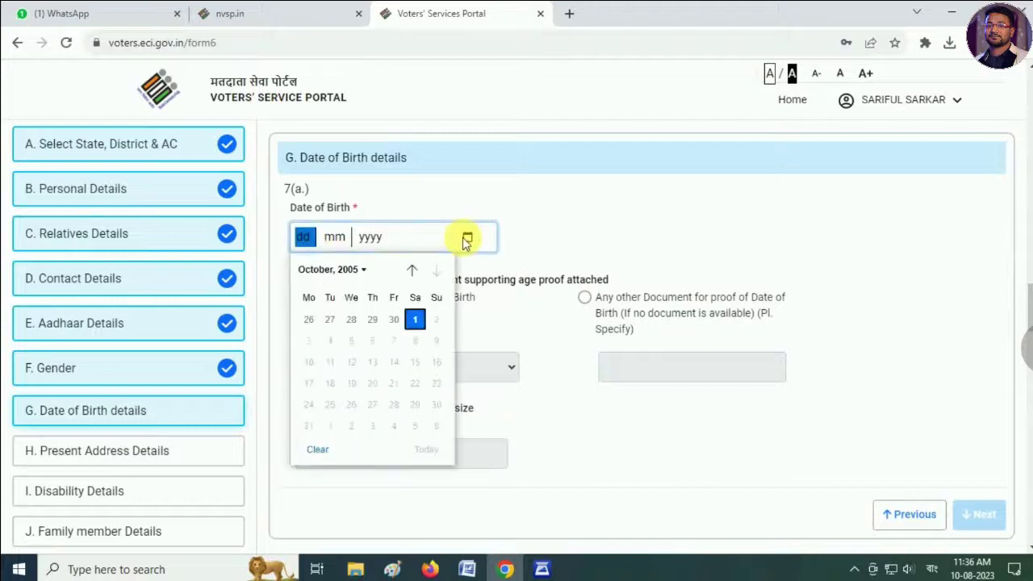
click(347, 269)
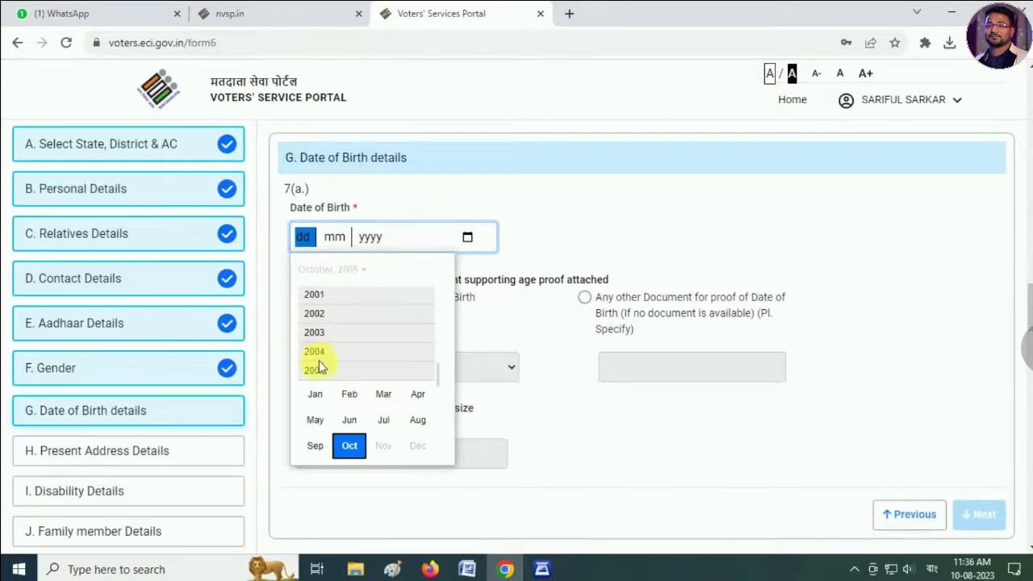
click(315, 395)
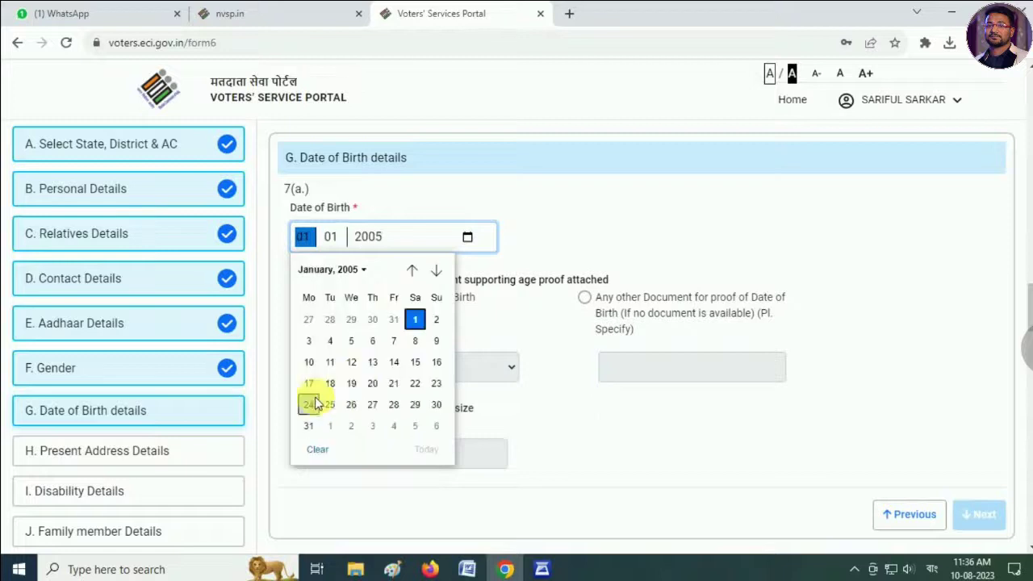
click(415, 320)
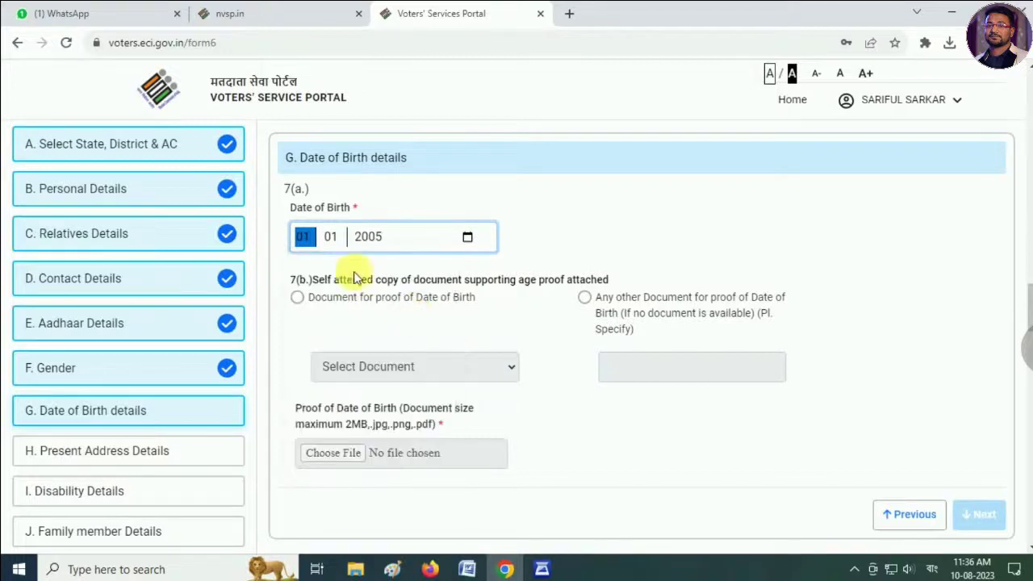
click(508, 245)
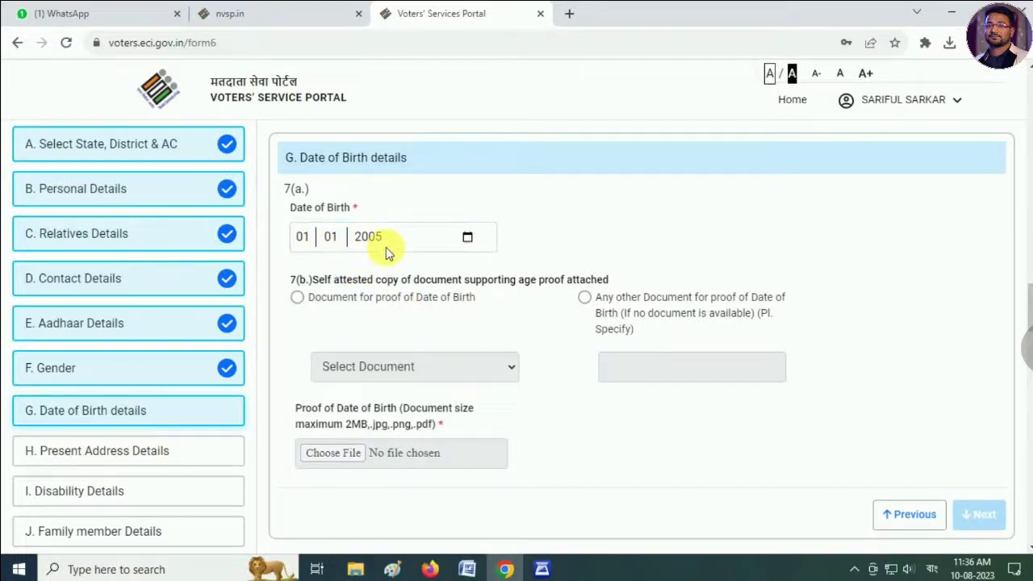
click(298, 297)
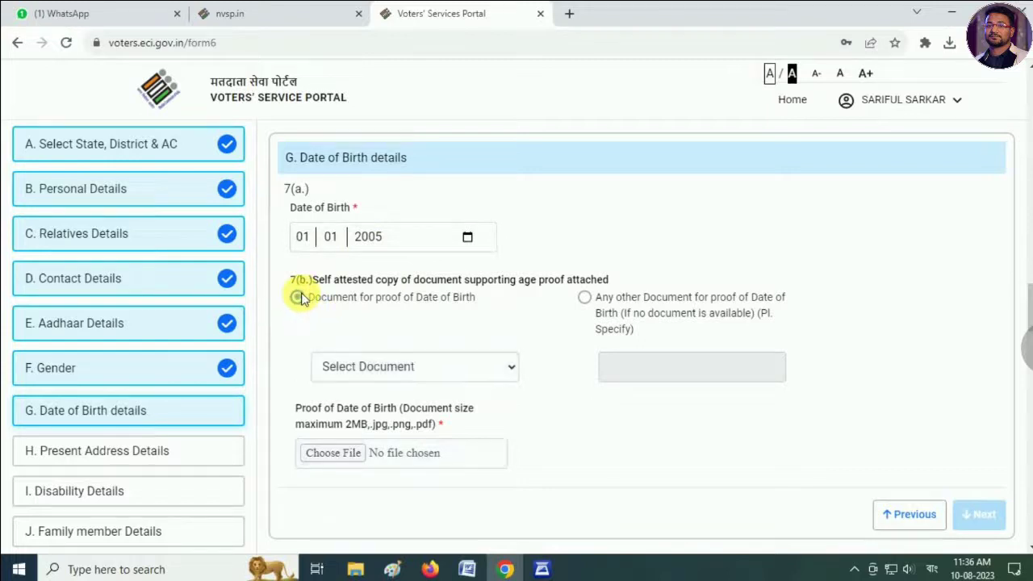
Attach birth.pdf as Birth Certificate proof, save Date of Birth details and begin the house number field
click(388, 373)
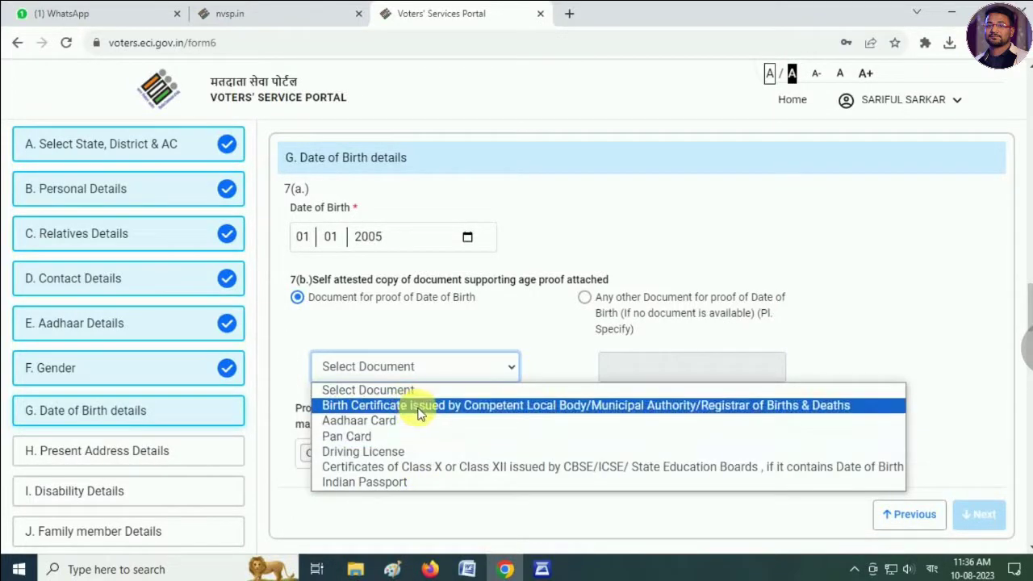
click(419, 414)
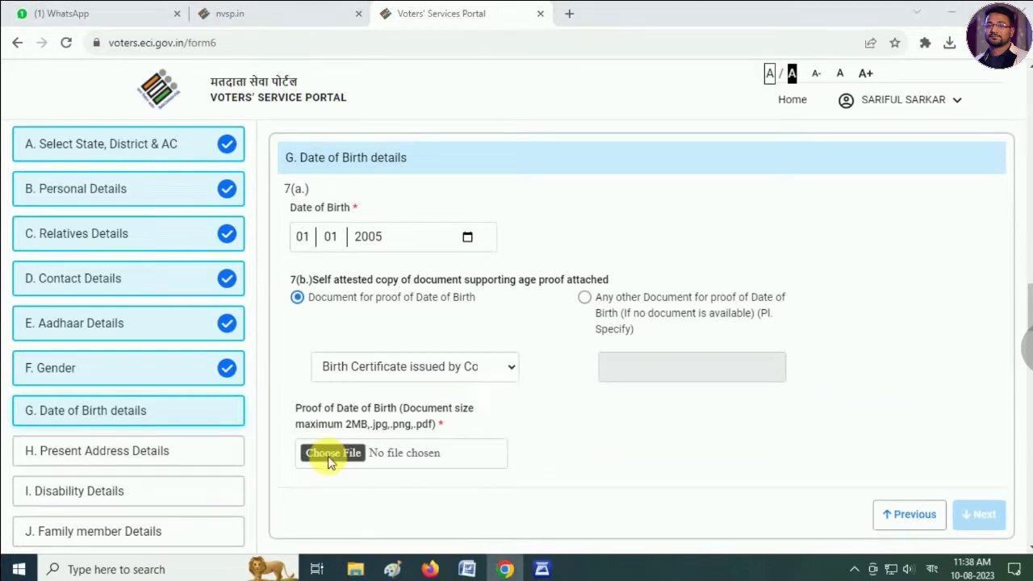
click(329, 457)
click(299, 146)
click(398, 344)
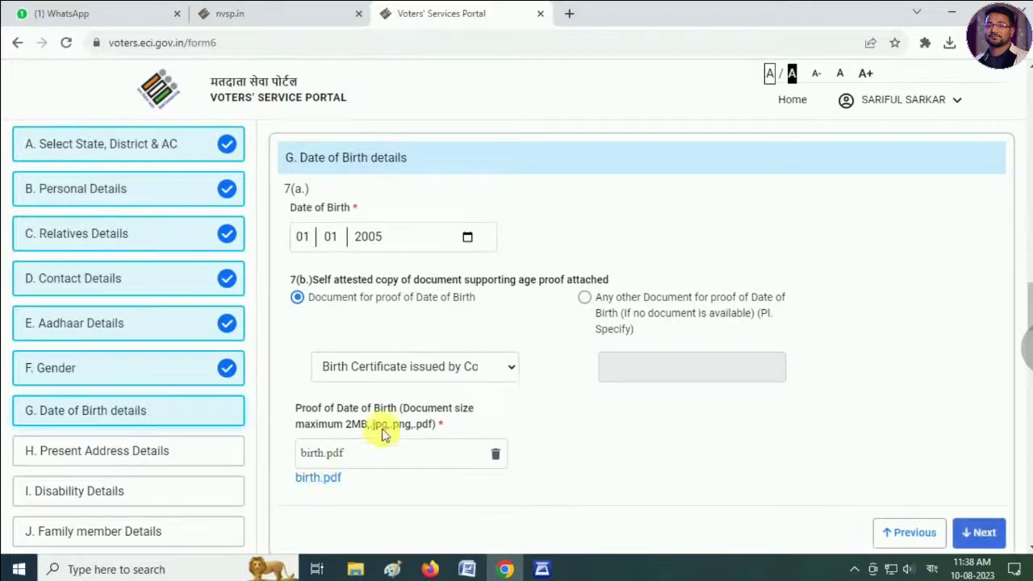
drag(402, 409, 431, 434)
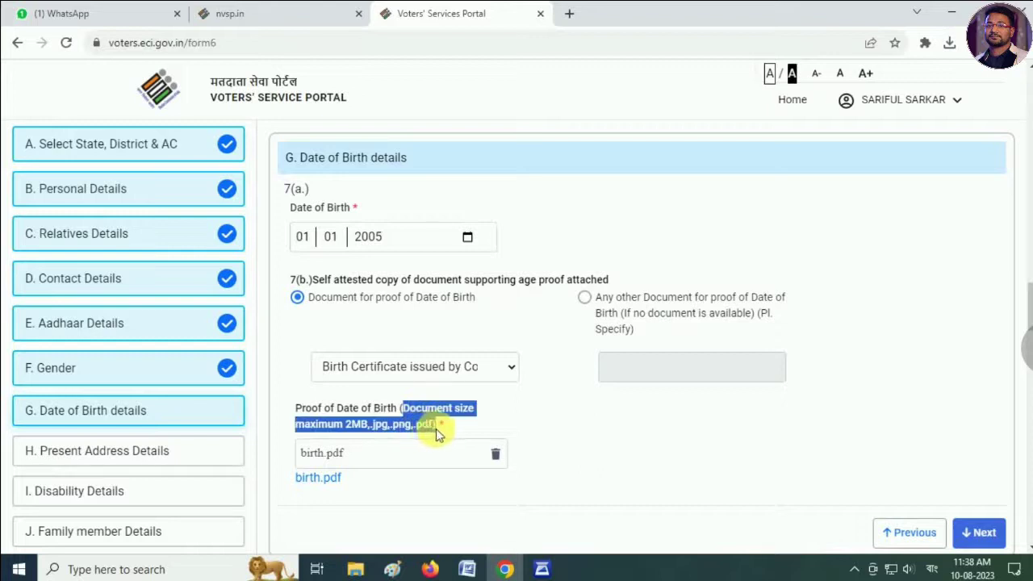
click(570, 436)
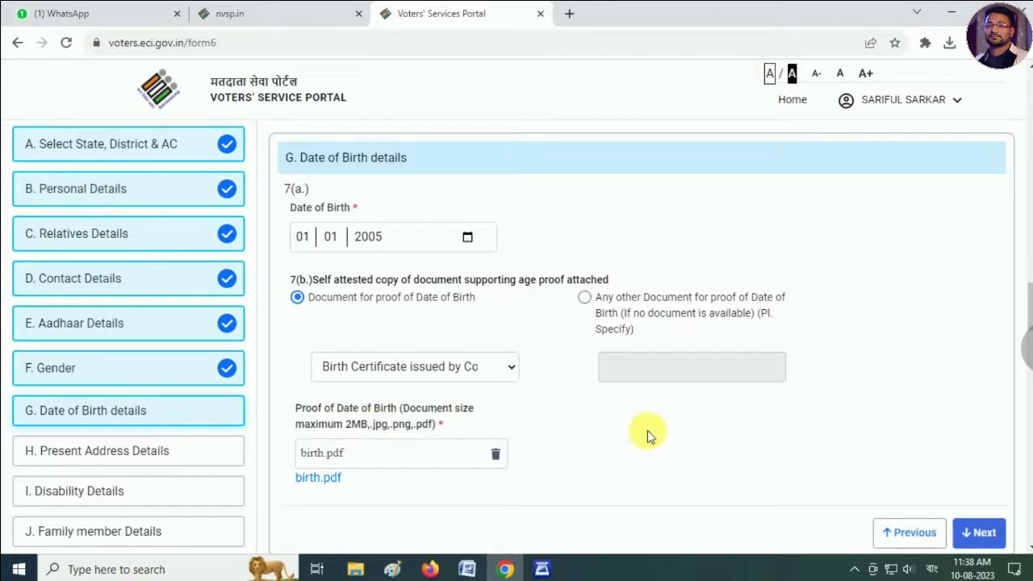
click(980, 532)
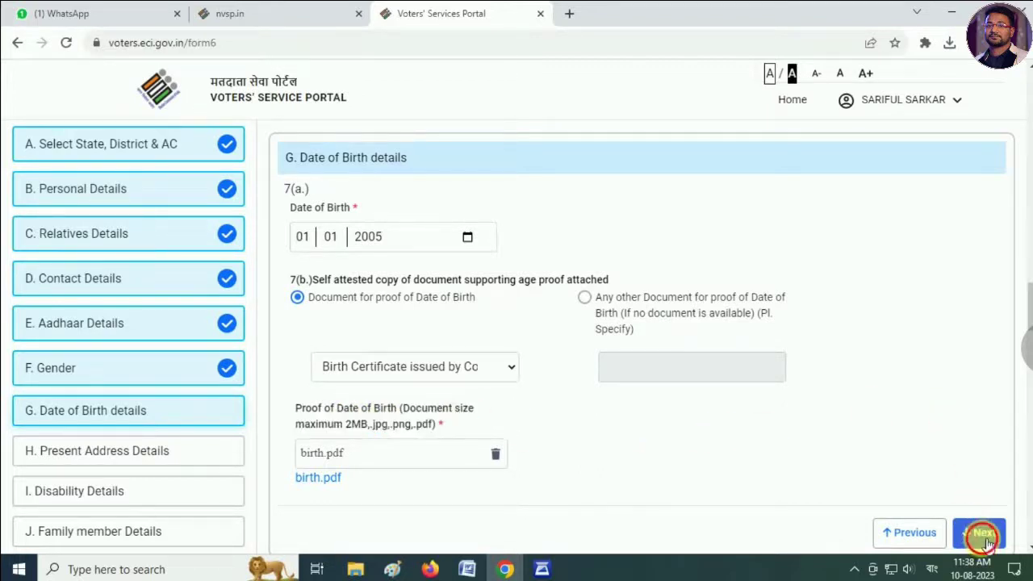
click(410, 259)
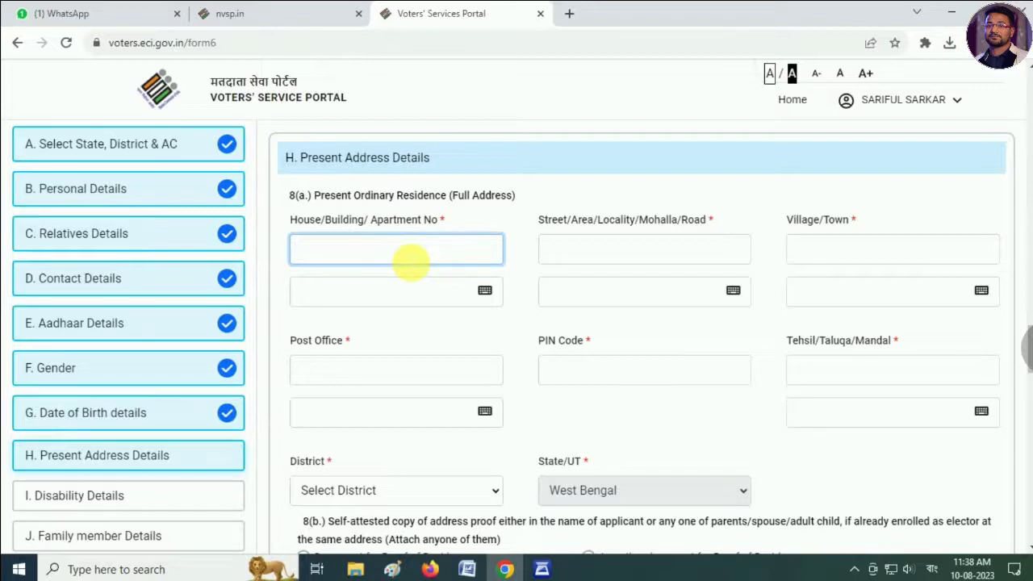
Enter the applicant's street/locality and village/town so their Bengali versions fill in
click(634, 250)
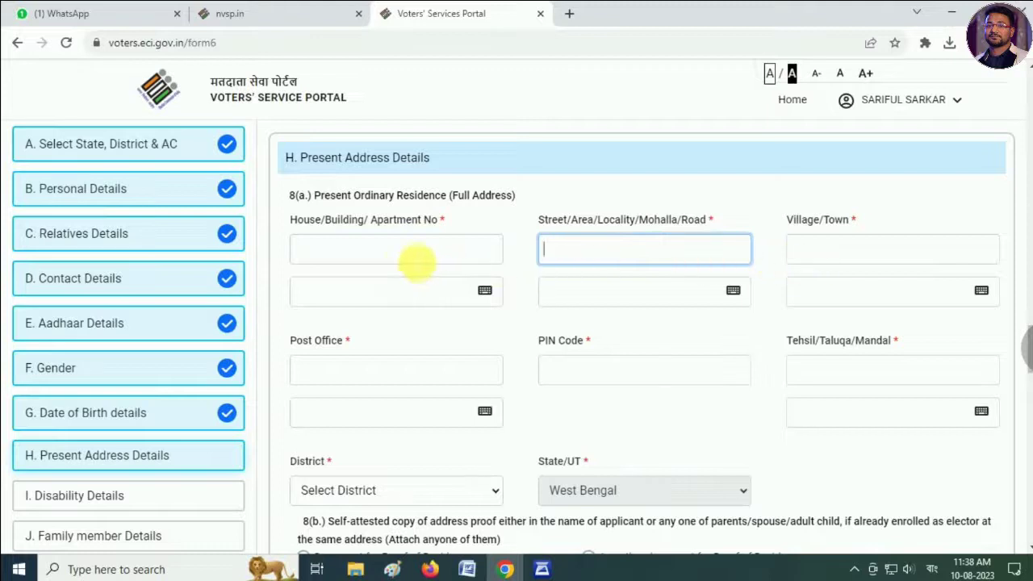
click(389, 255)
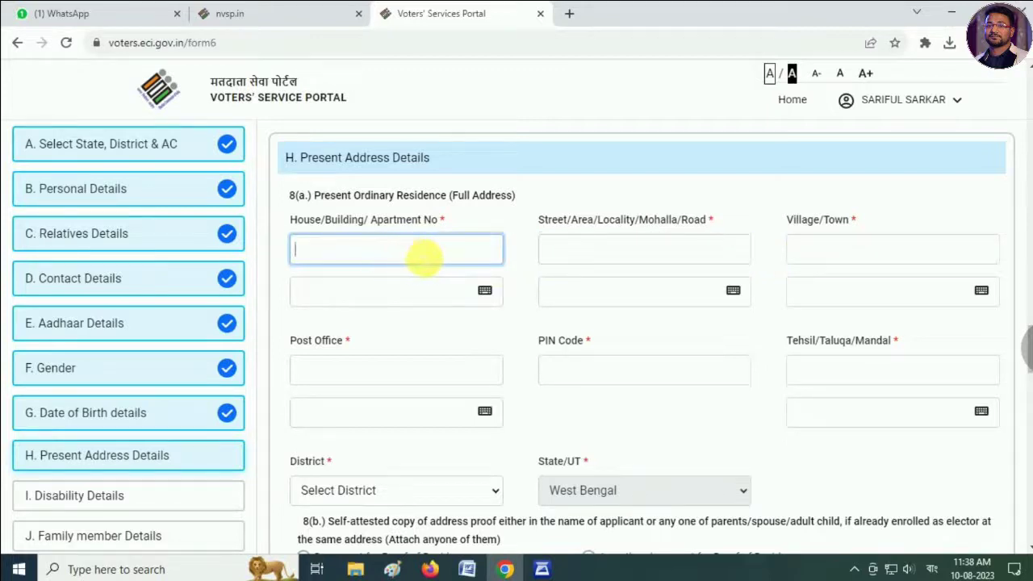
click(649, 257)
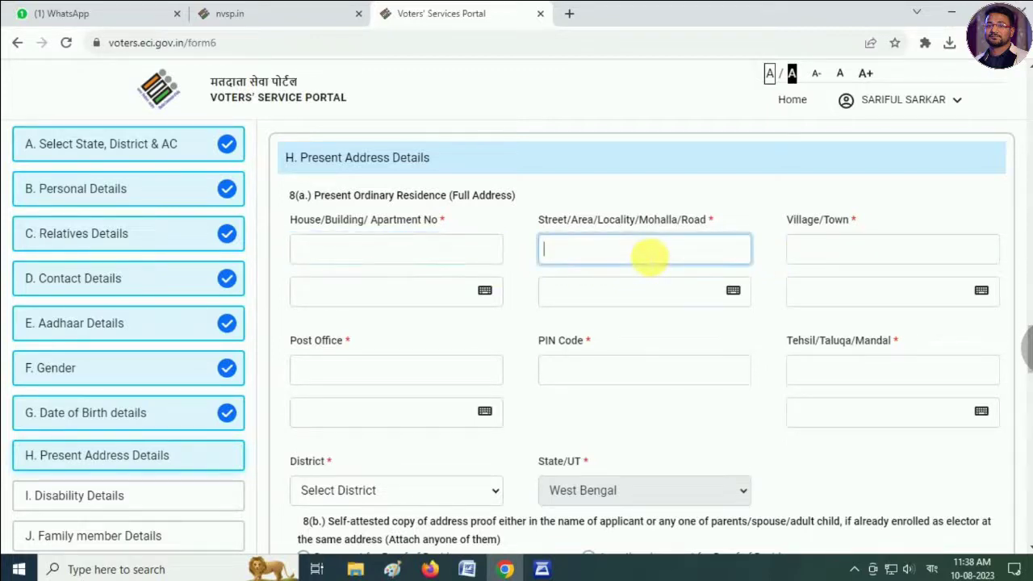
text(KATLA)
key(Tab)
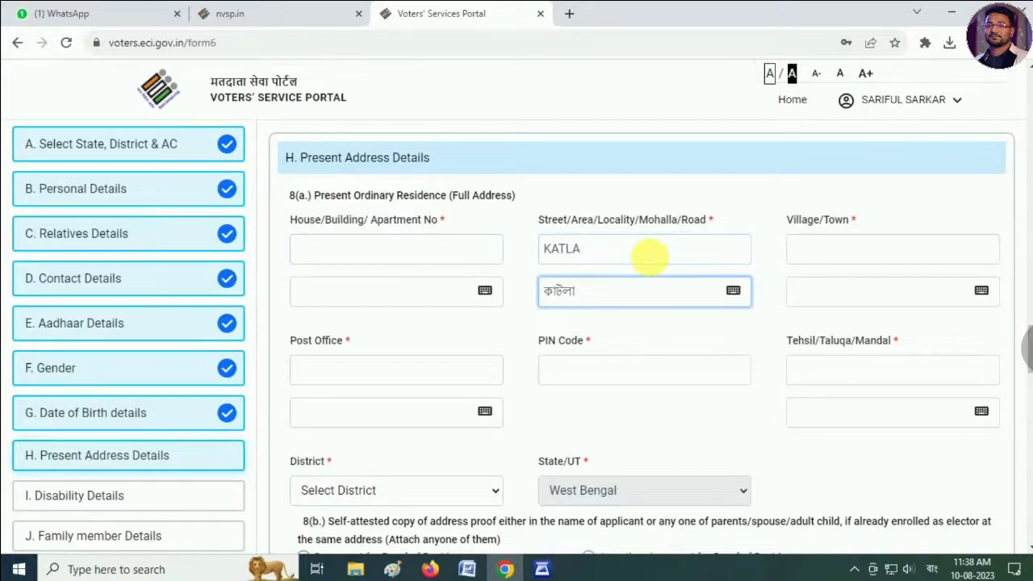
click(865, 256)
text(KATLA)
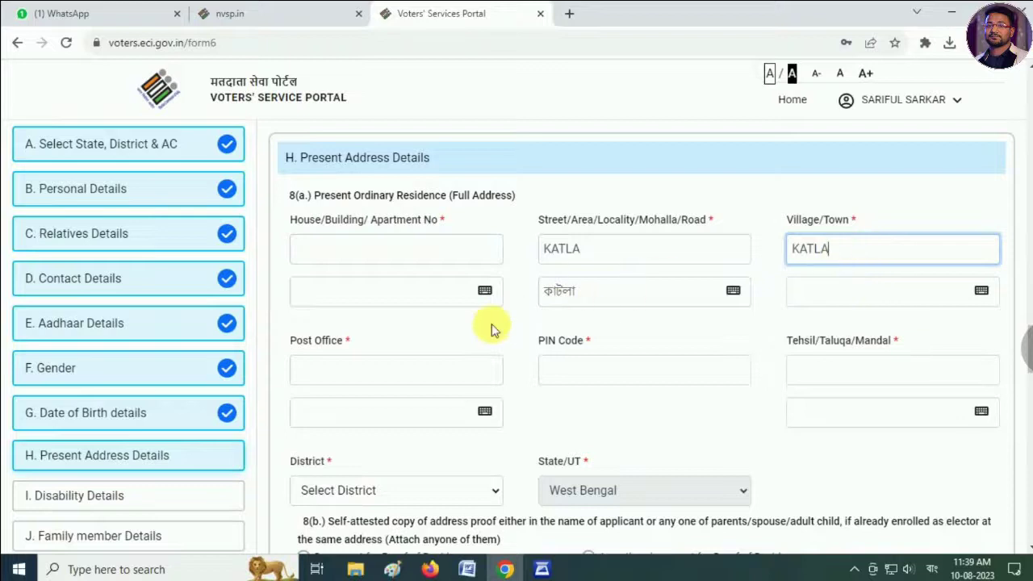
click(487, 323)
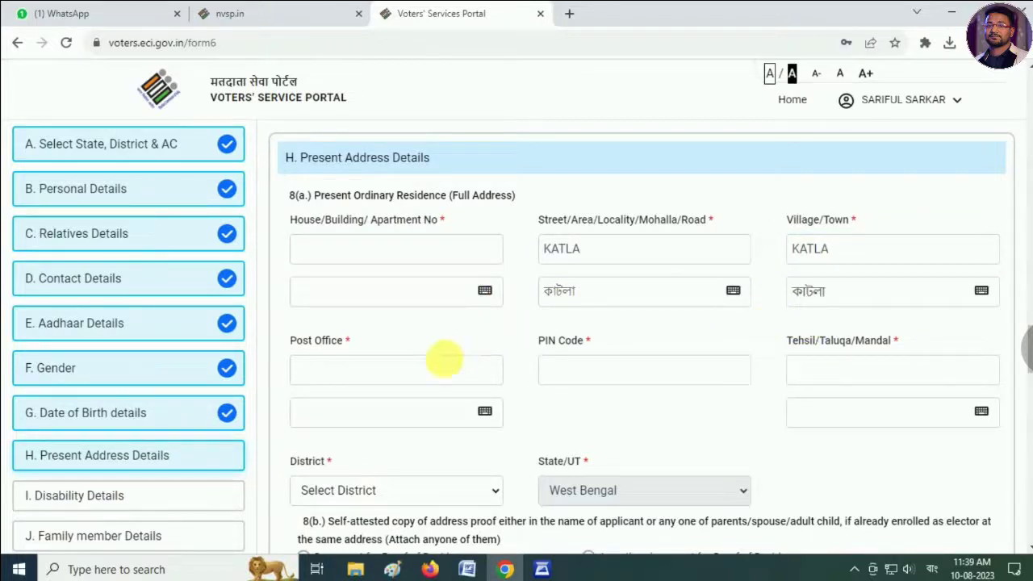
Enter the post office, PIN code and tehsil, letting the Bengali versions fill in
click(356, 375)
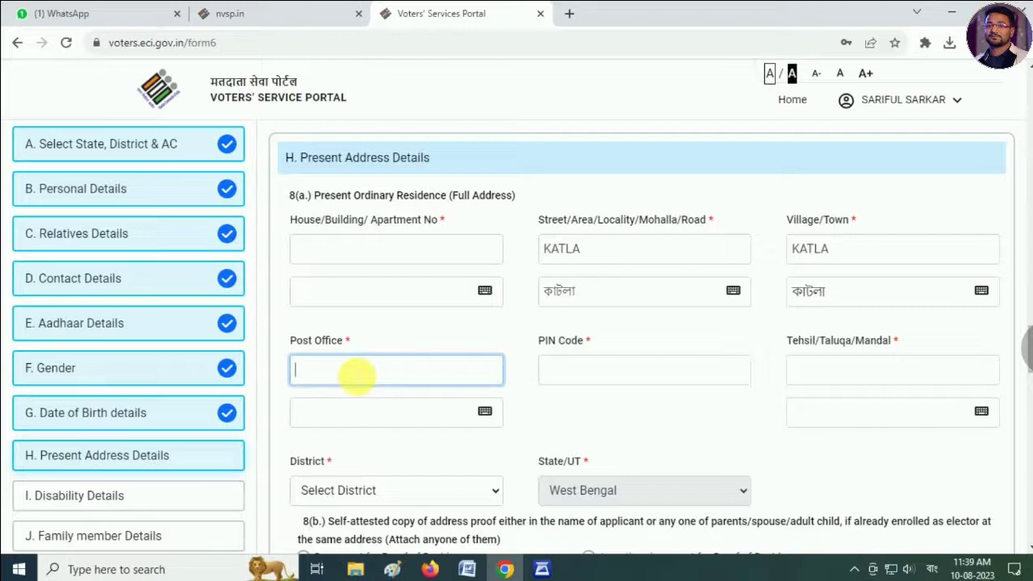
text(DANGARHAT)
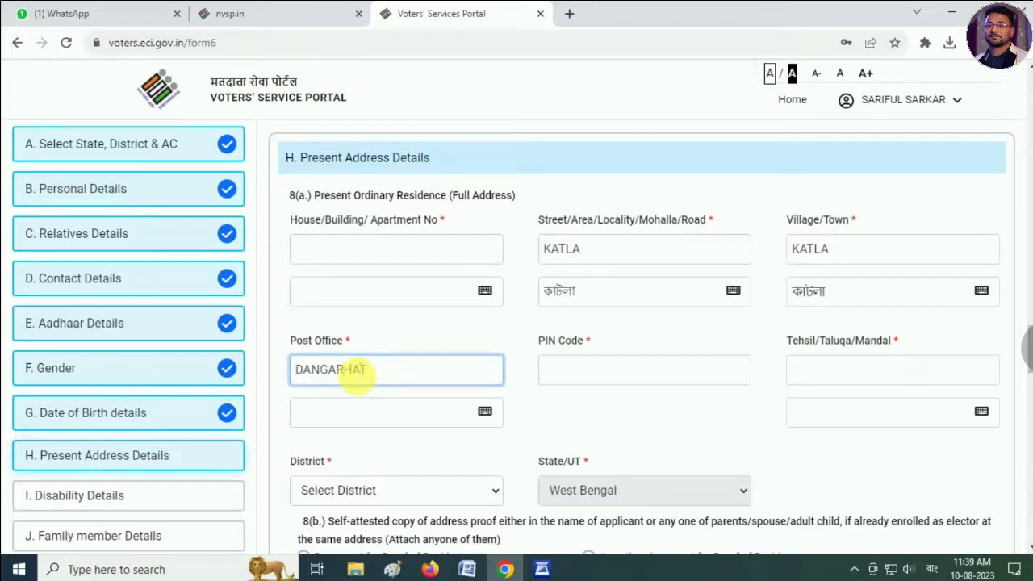
click(565, 406)
click(593, 374)
text(733)
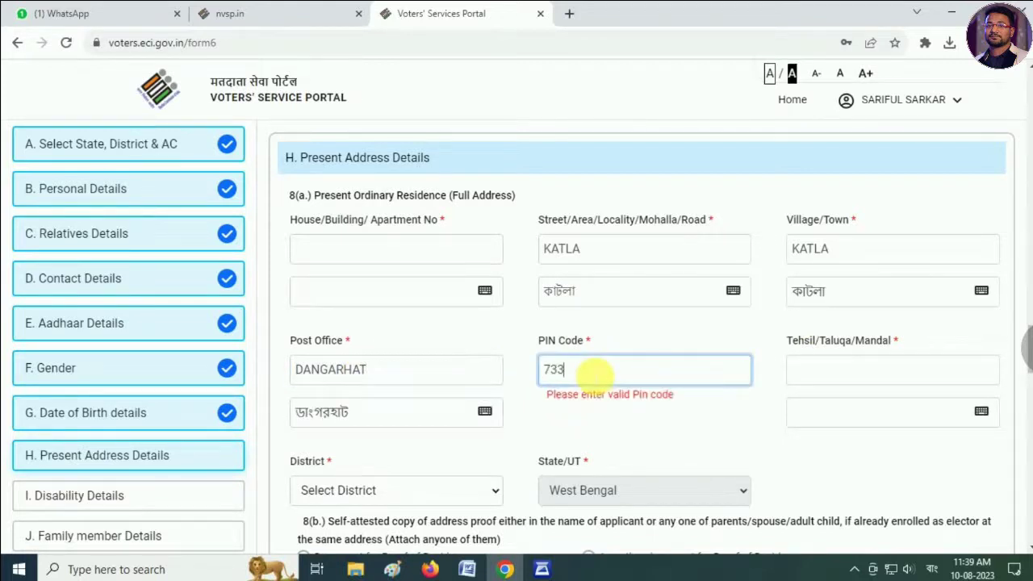
text(141)
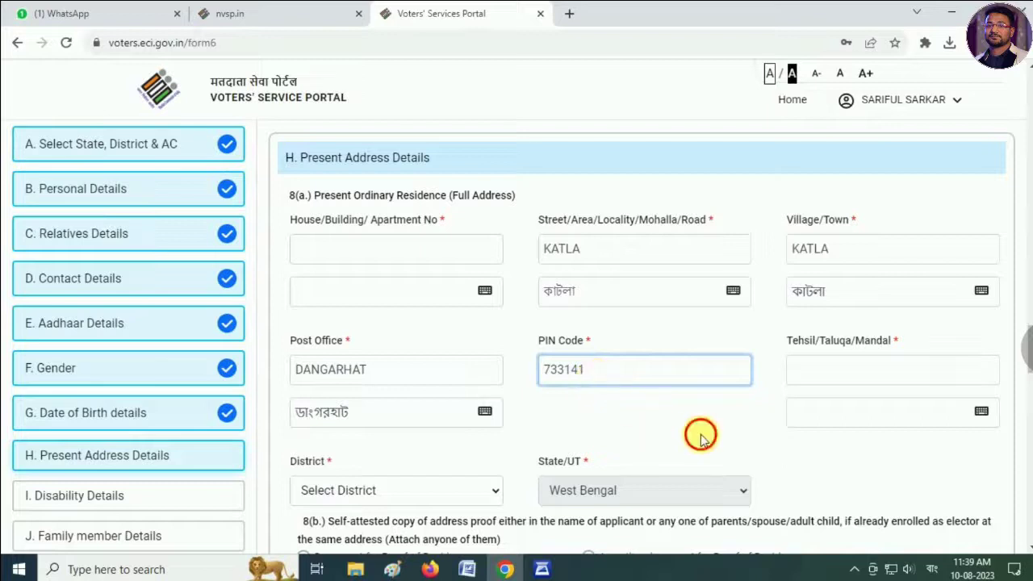
click(858, 376)
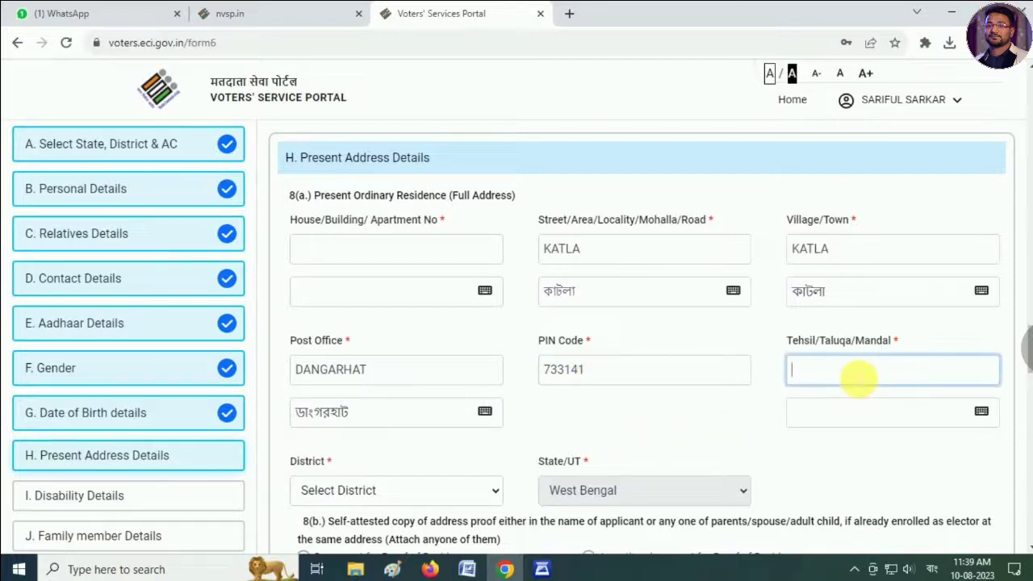
text(KUMARGA)
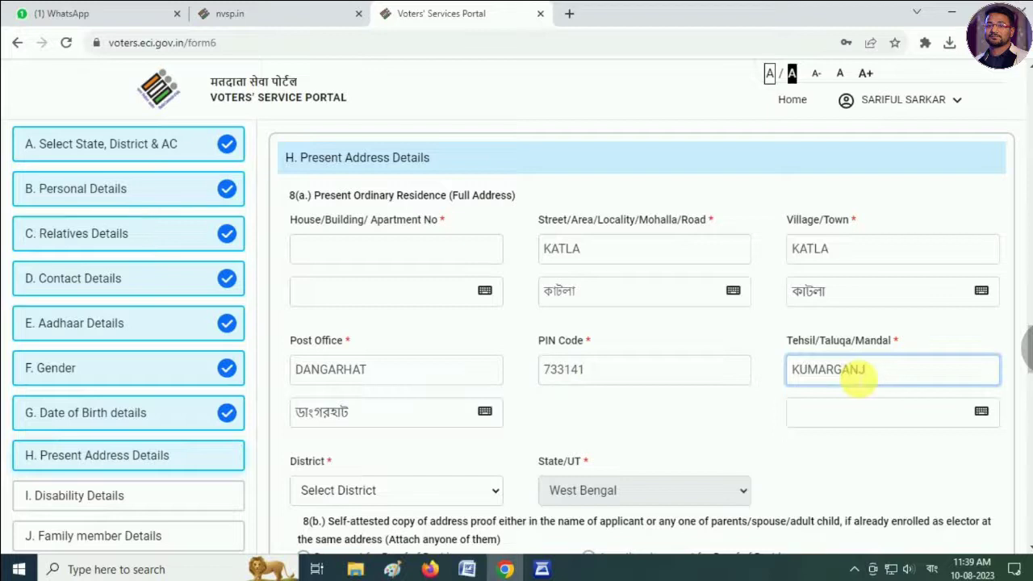
text(NJ)
click(725, 407)
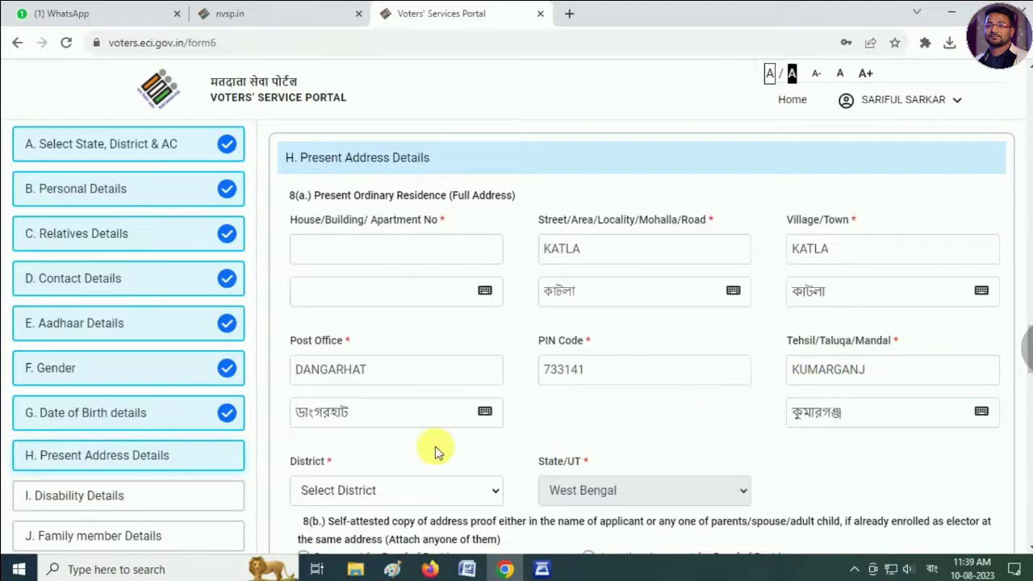
Set the present-address district to DAKSHIN DINAJPUR
scroll(413, 416, down, 1)
click(412, 415)
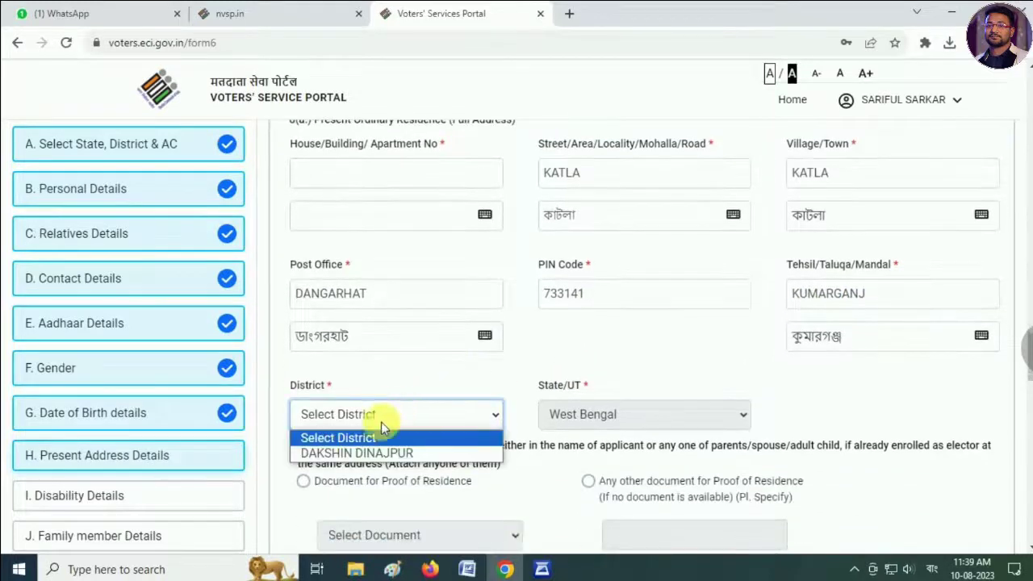
click(360, 450)
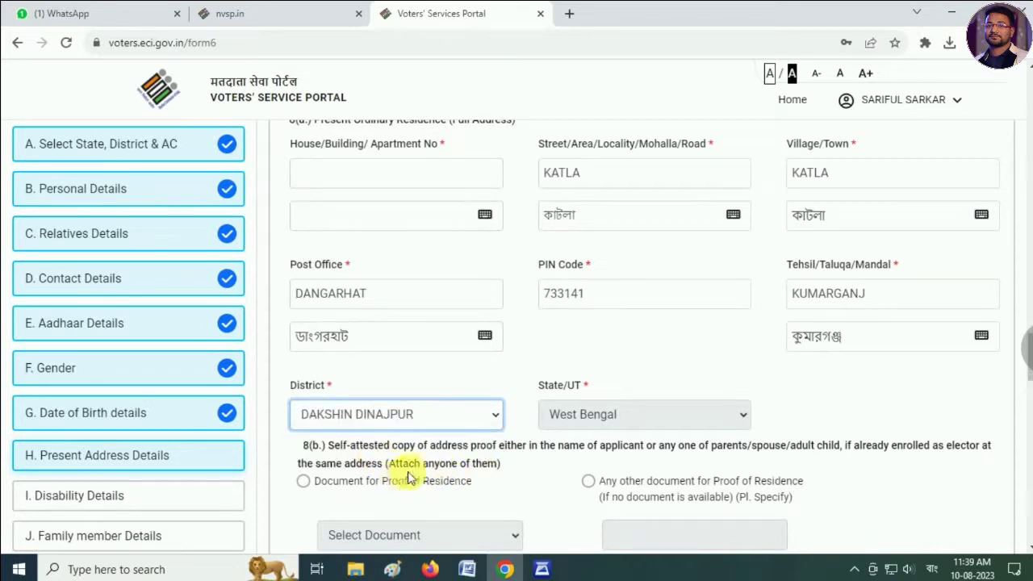
scroll(460, 469, up, 1)
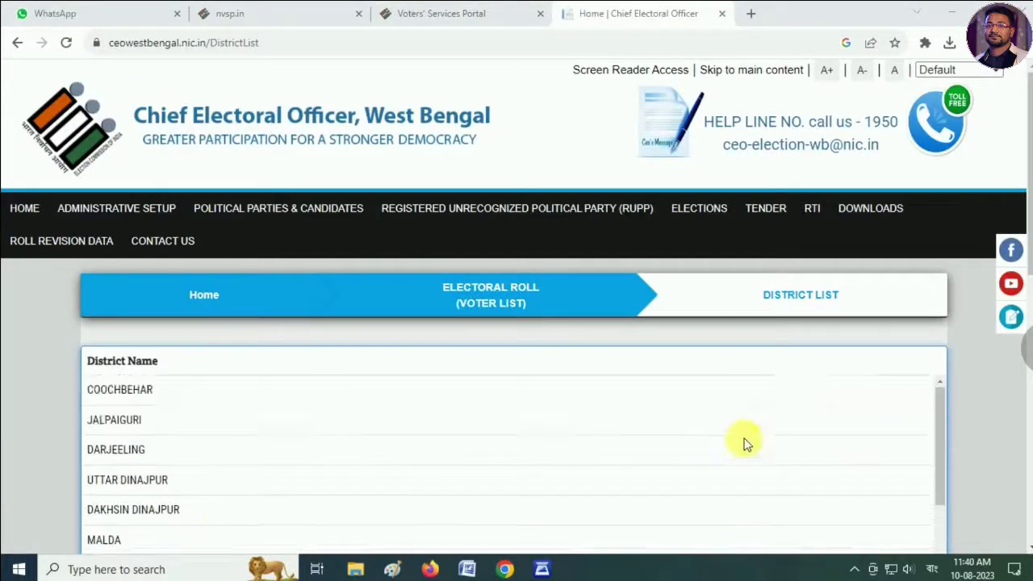
scroll(1015, 409, down, 2)
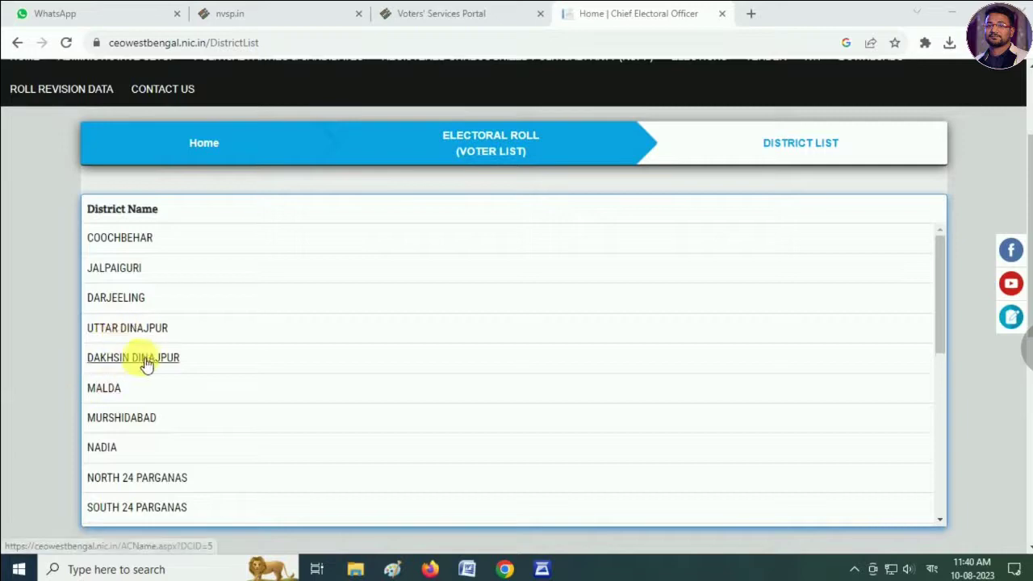
Open Dakshin Dinajpur's Kumarganj polling station list and scroll to part 91, Katla F.P.School
click(150, 363)
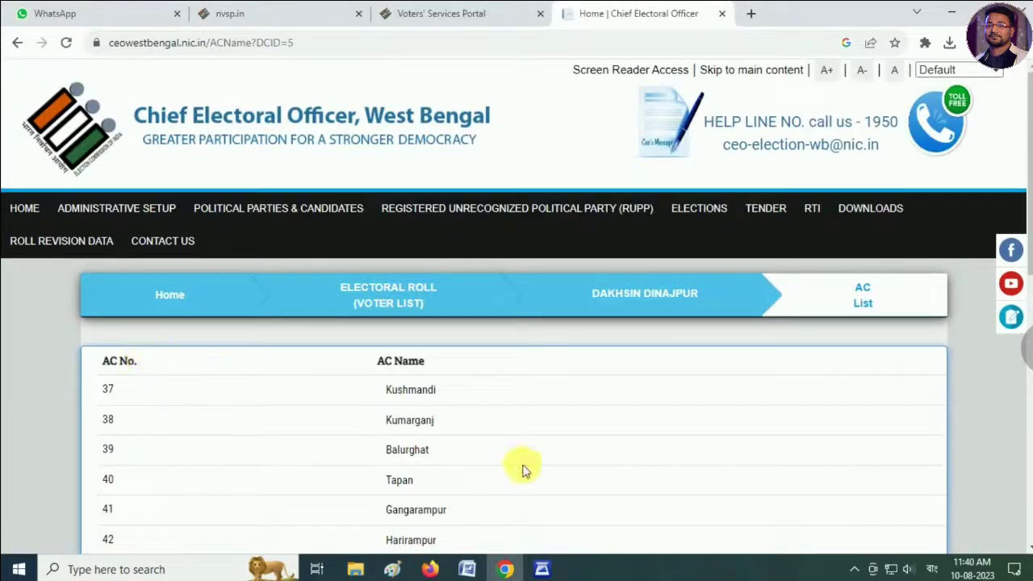
scroll(1010, 410, down, 1)
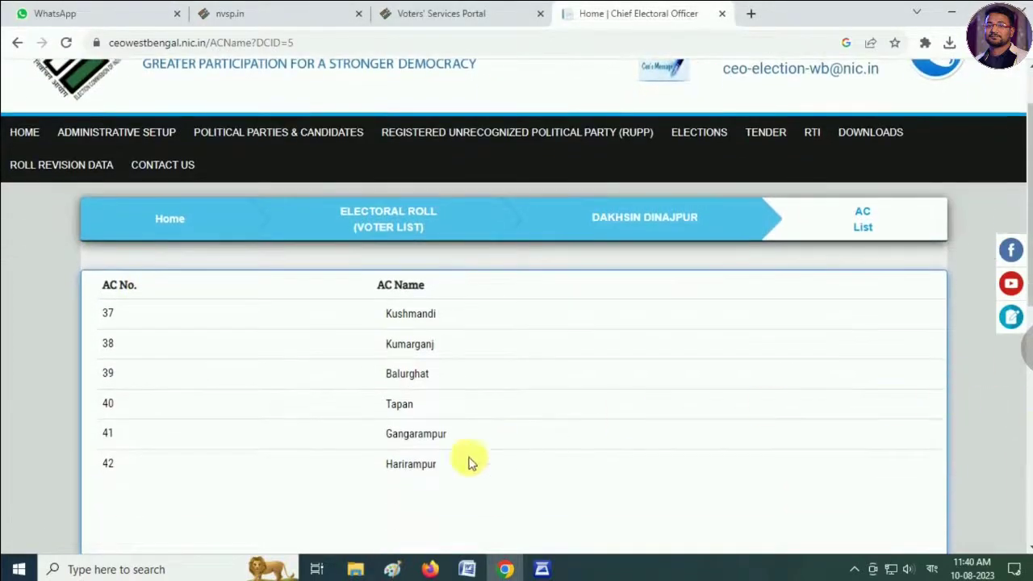
click(412, 345)
scroll(988, 413, down, 3)
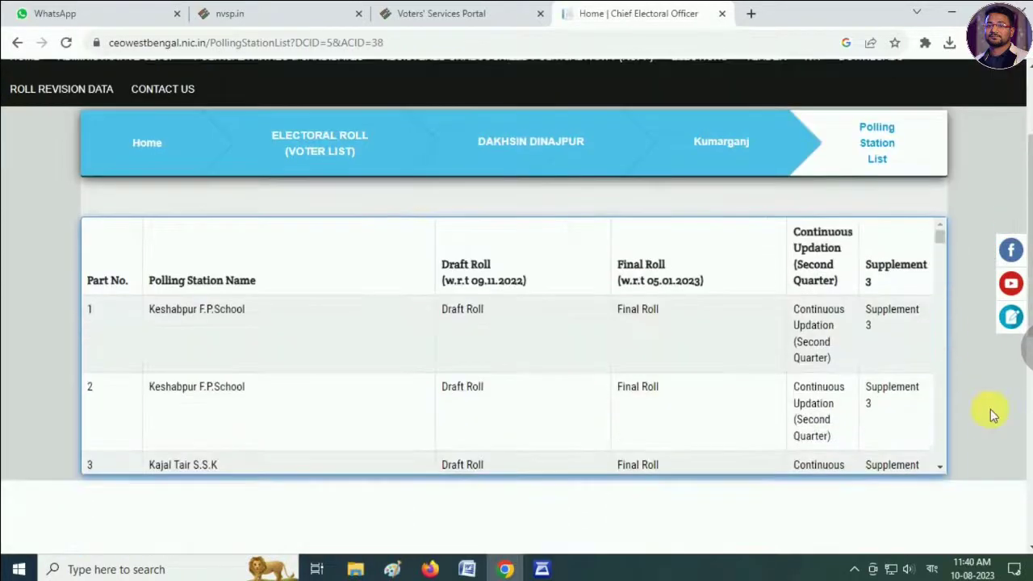
scroll(409, 318, down, 1)
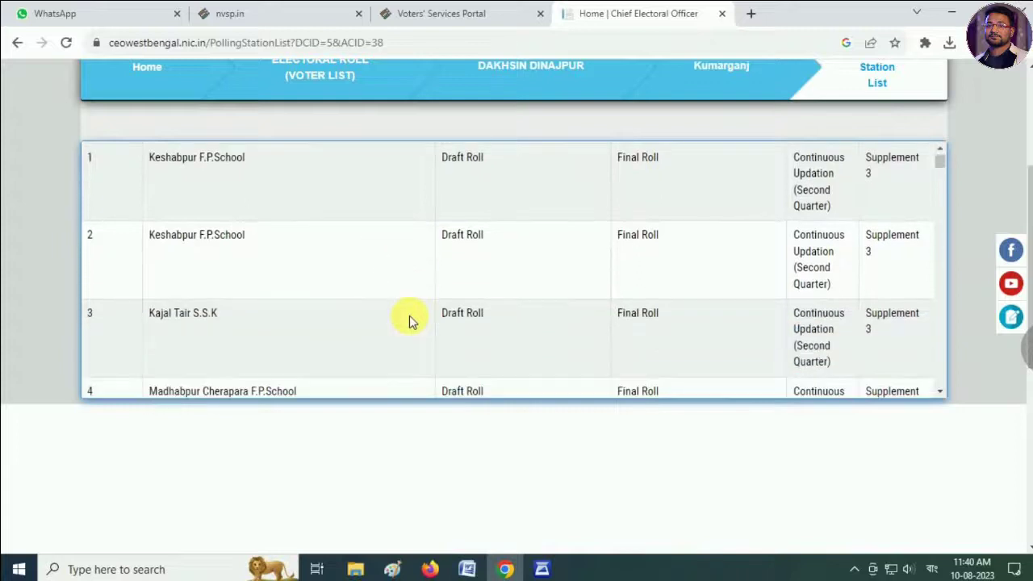
scroll(409, 317, up, 1)
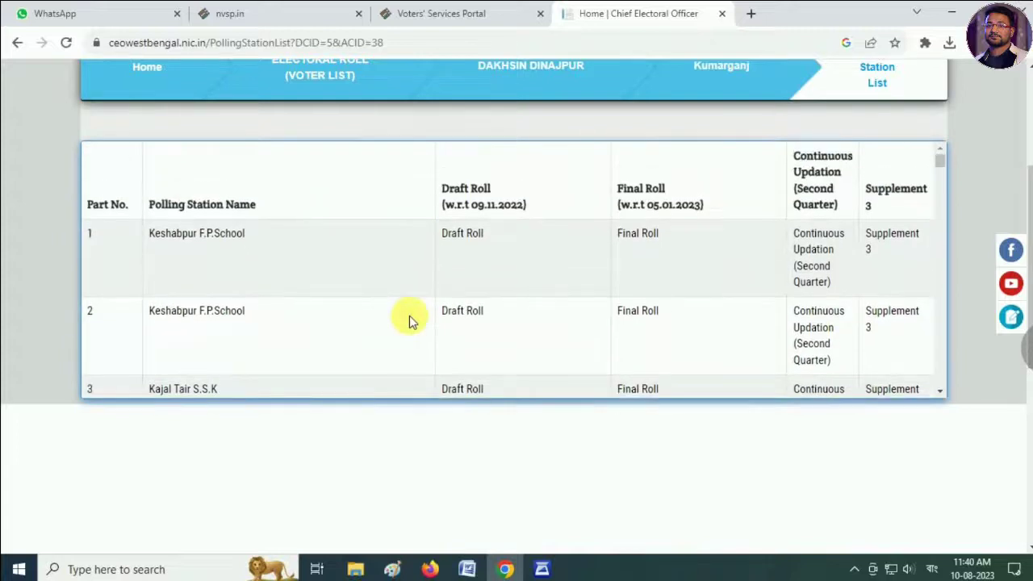
scroll(429, 323, down, 1)
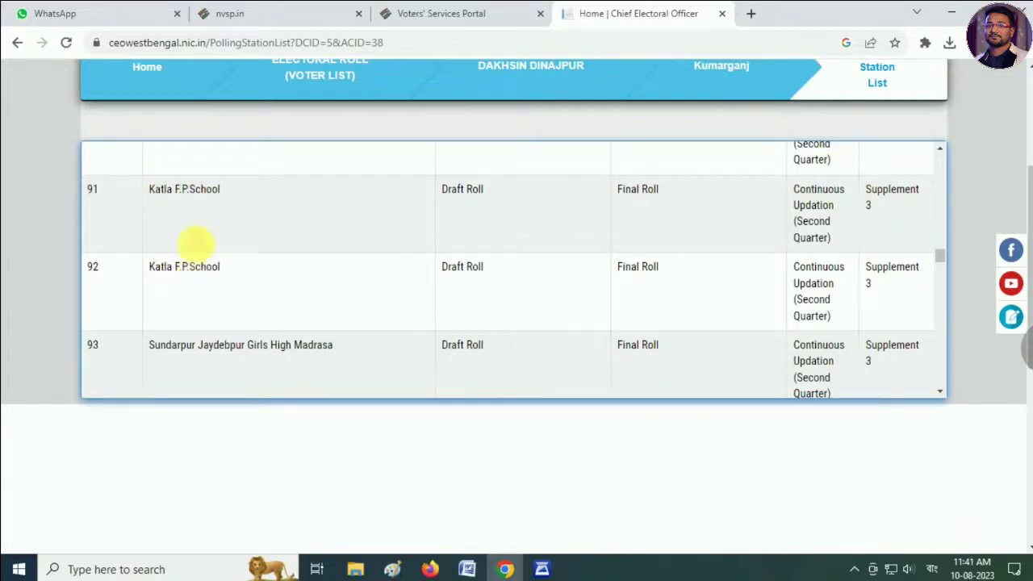
Open the part 91 draft roll by entering and verifying the captcha code
click(468, 197)
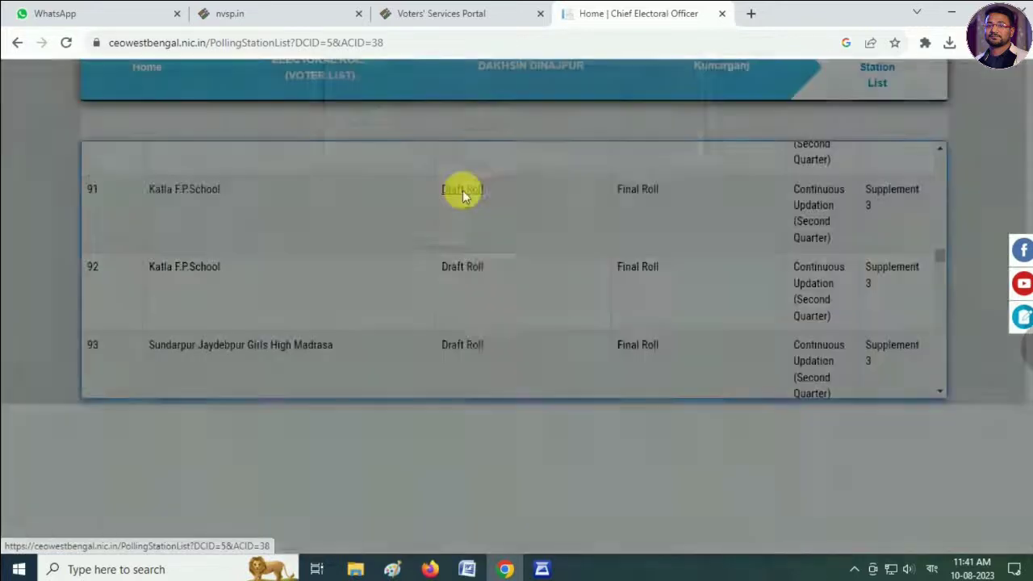
click(396, 252)
text(CaG)
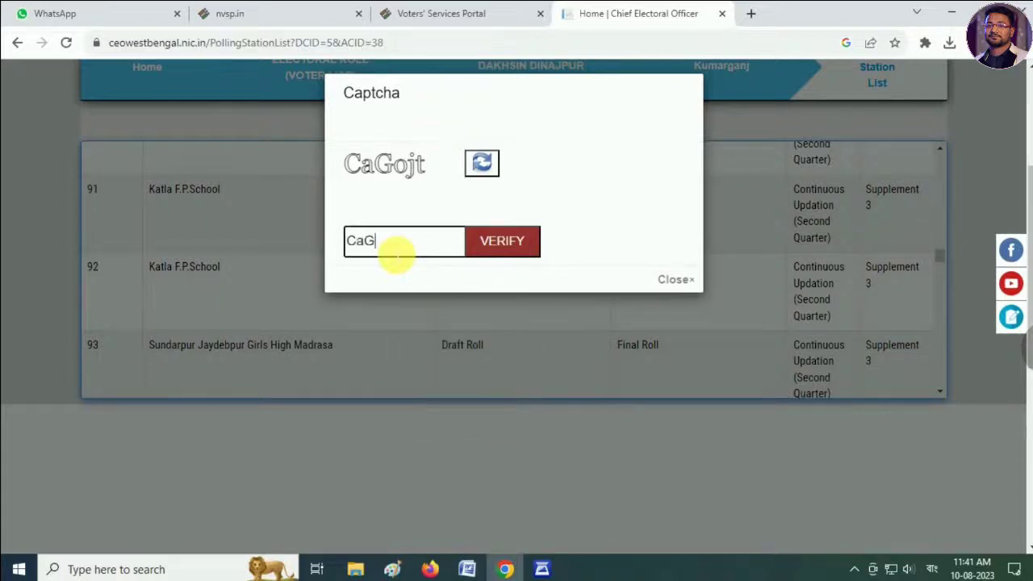
text(ojt)
click(509, 247)
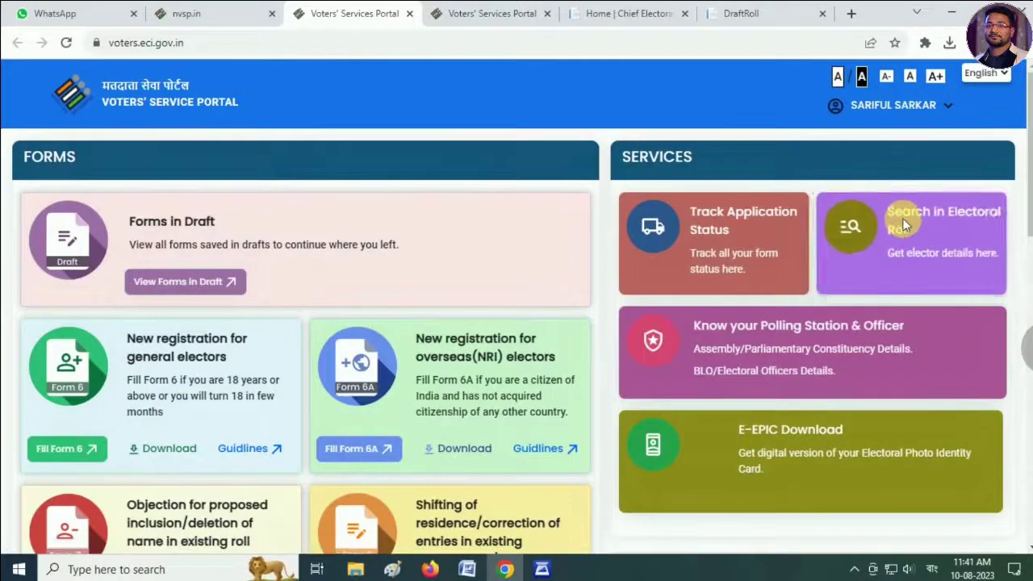
Set up an Electoral Search by EPIC number in Bengali, with state West Bengal
click(902, 225)
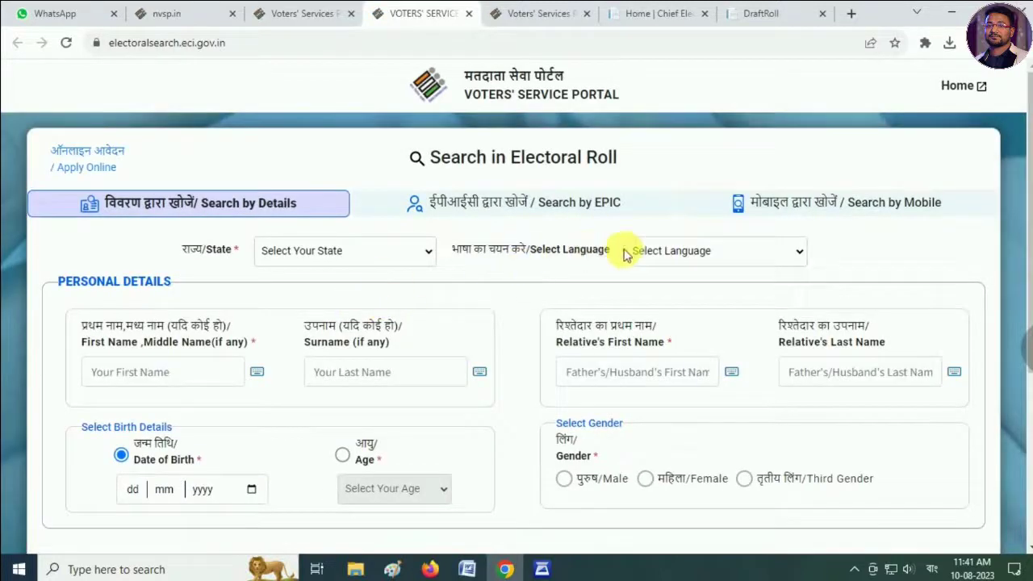
click(605, 203)
click(569, 257)
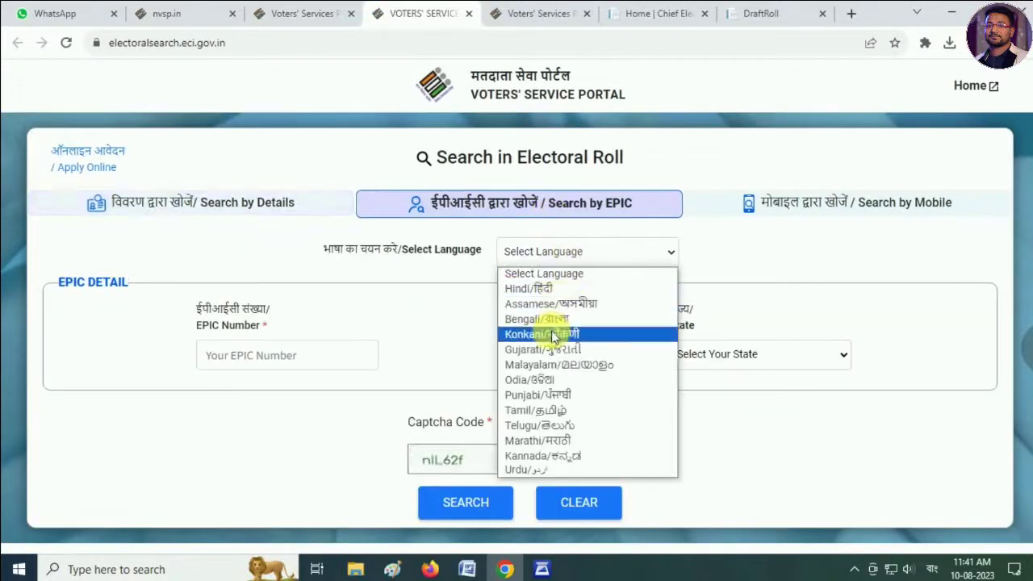
click(549, 321)
click(287, 361)
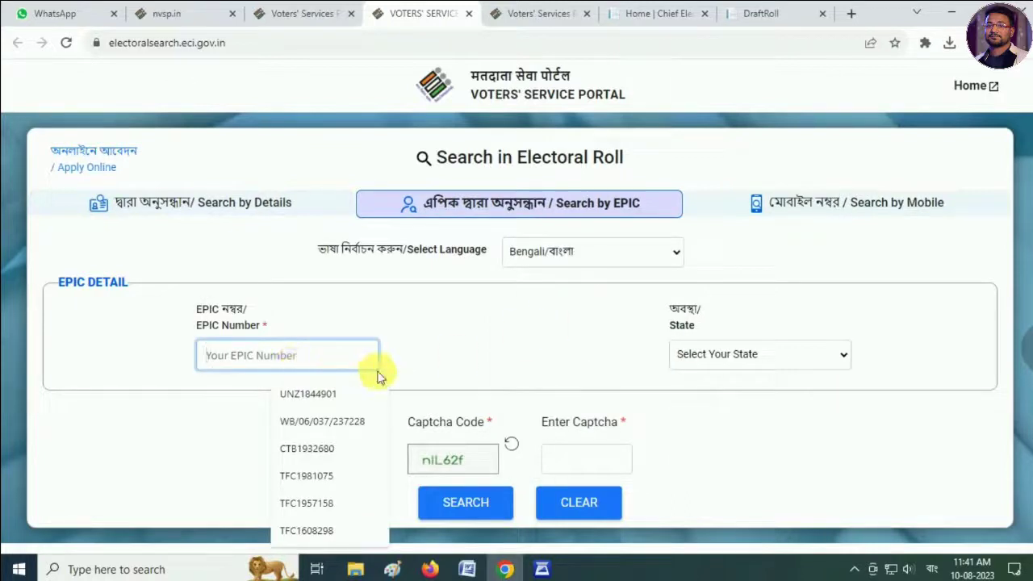
click(718, 355)
scroll(722, 331, down, 3)
click(709, 334)
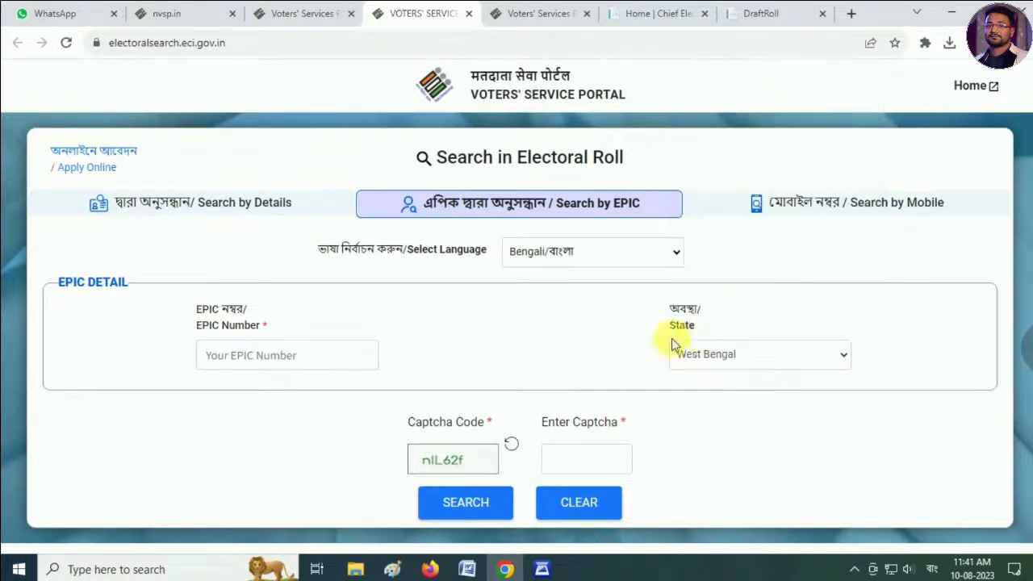
Search the voter's EPIC number with the captcha and open the matching voter's details
click(321, 364)
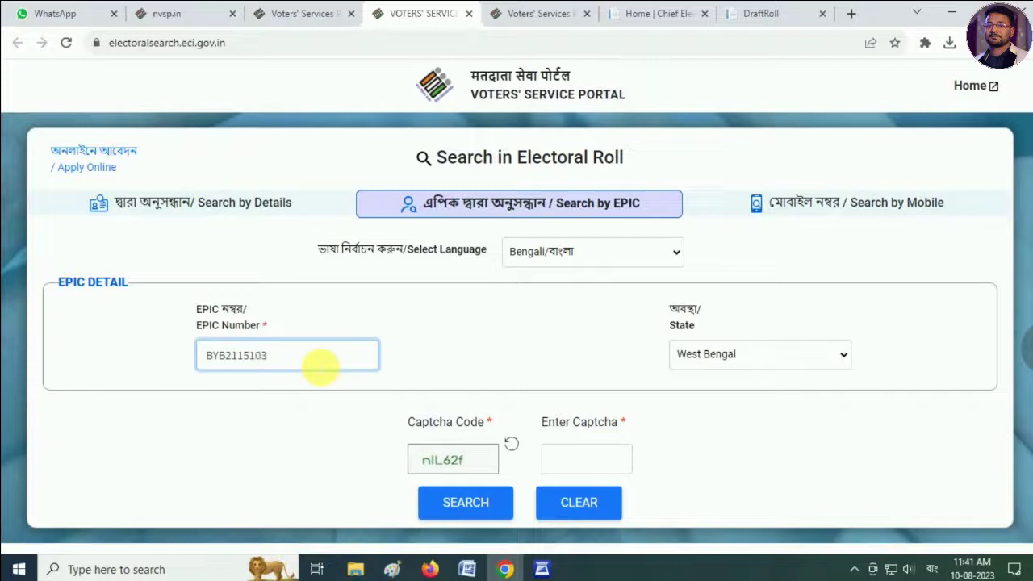
click(618, 469)
text(nIL)
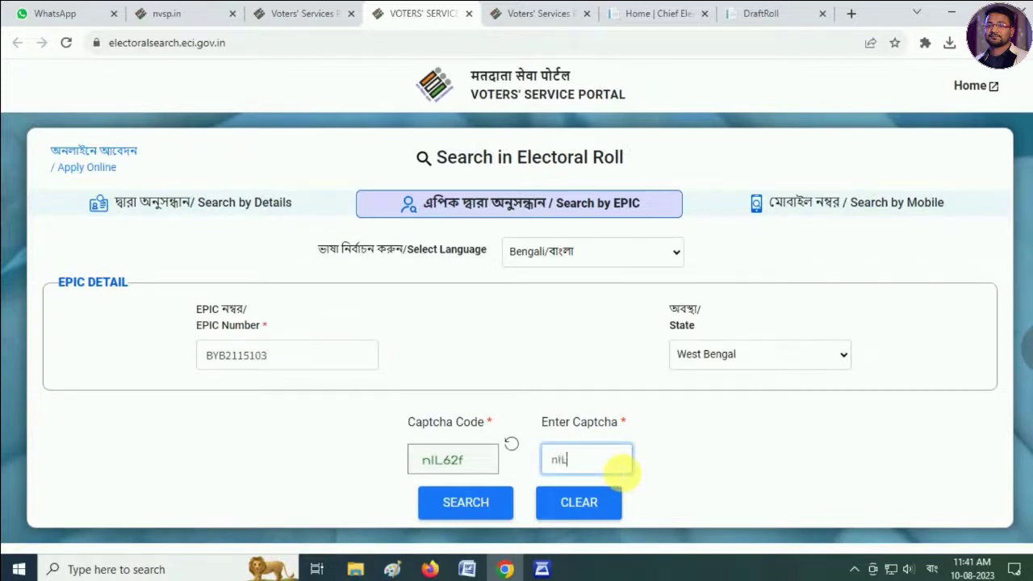
text(62f)
click(473, 502)
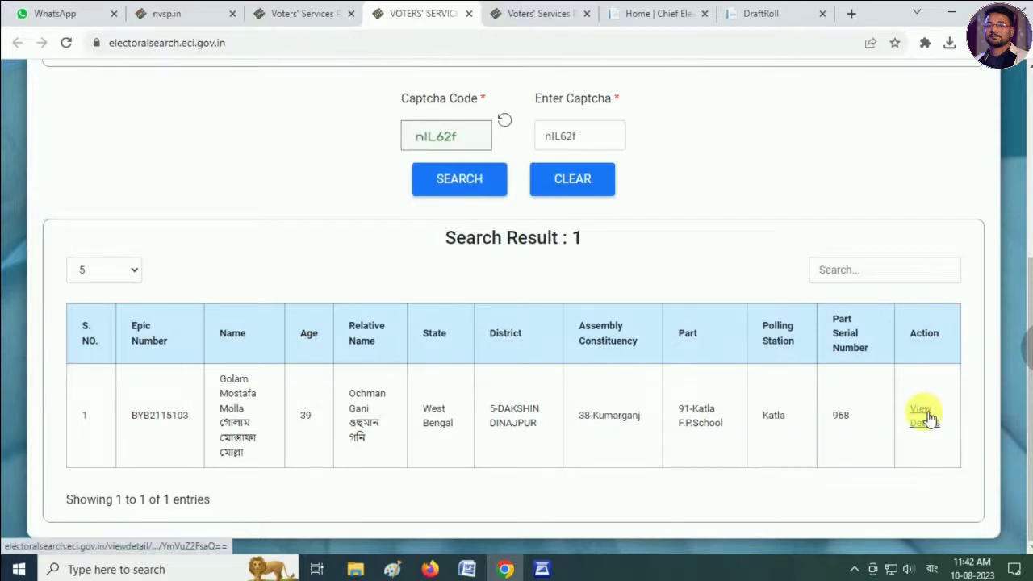
click(924, 415)
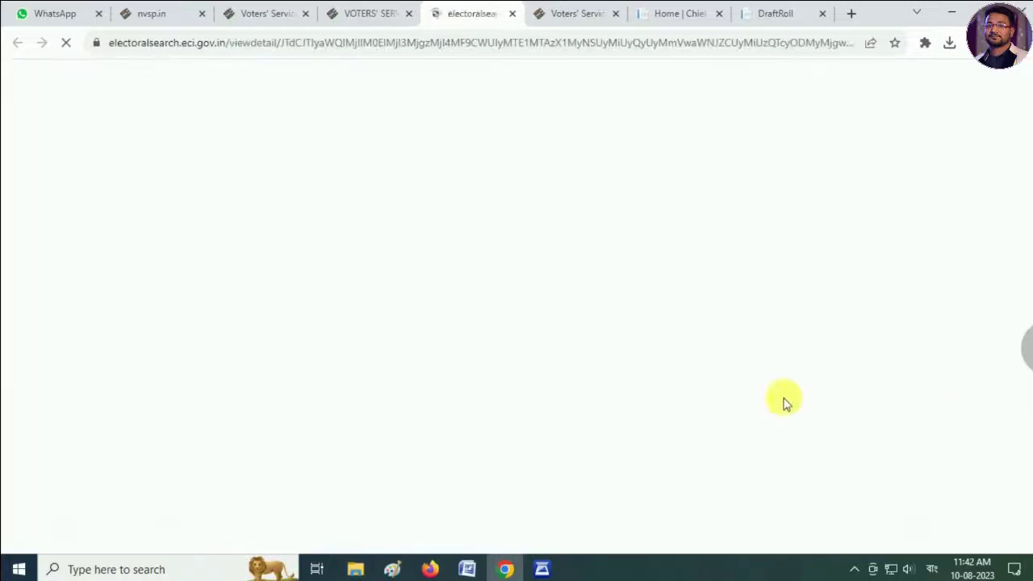
scroll(426, 381, down, 3)
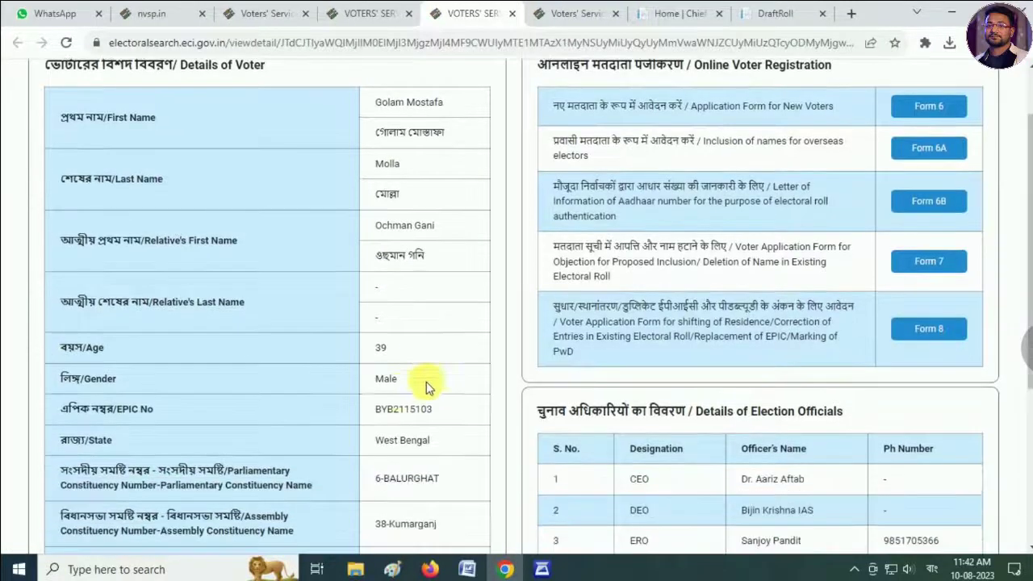
scroll(155, 401, down, 1)
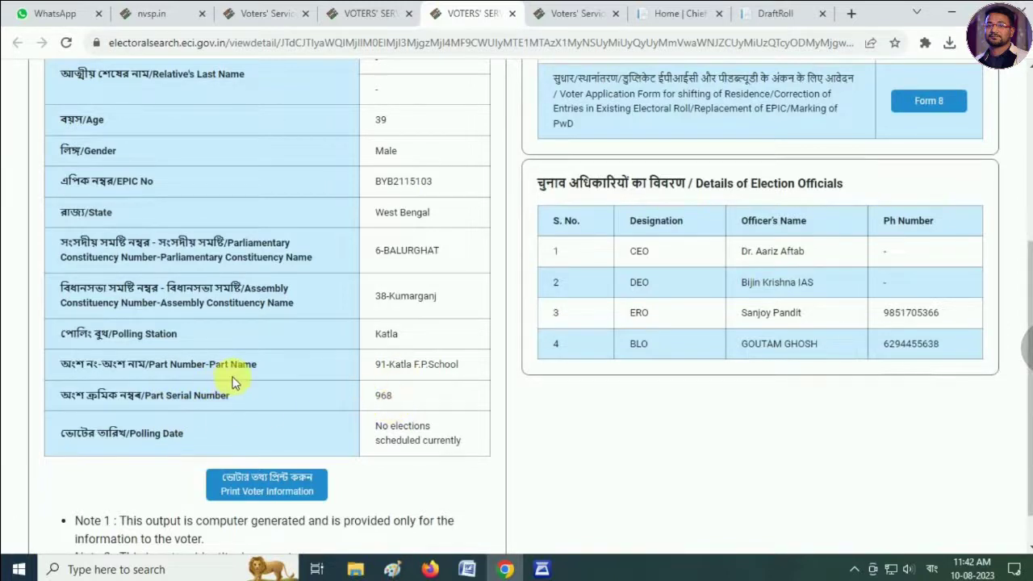
scroll(283, 369, up, 1)
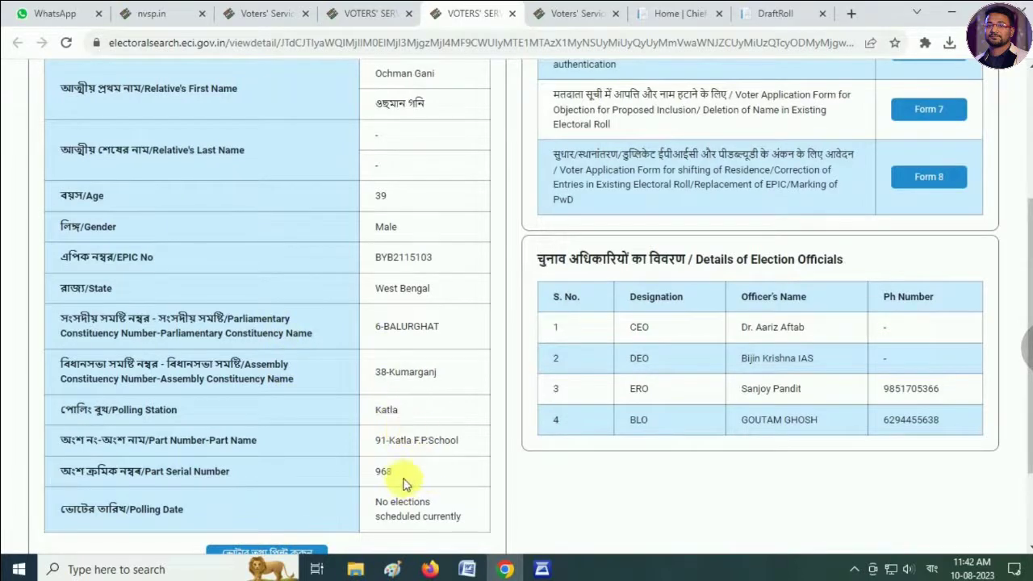
scroll(401, 472, up, 3)
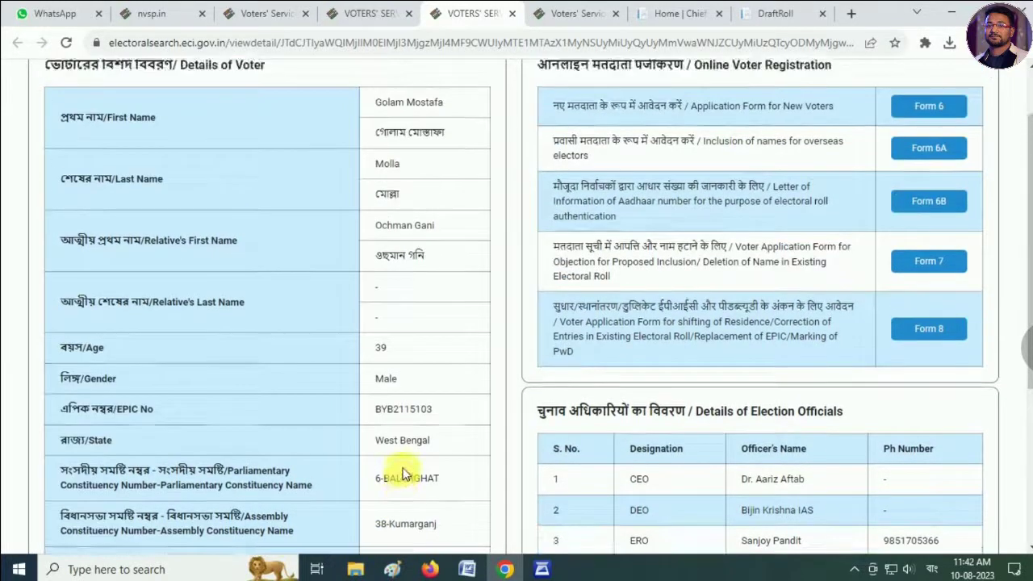
scroll(404, 474, down, 3)
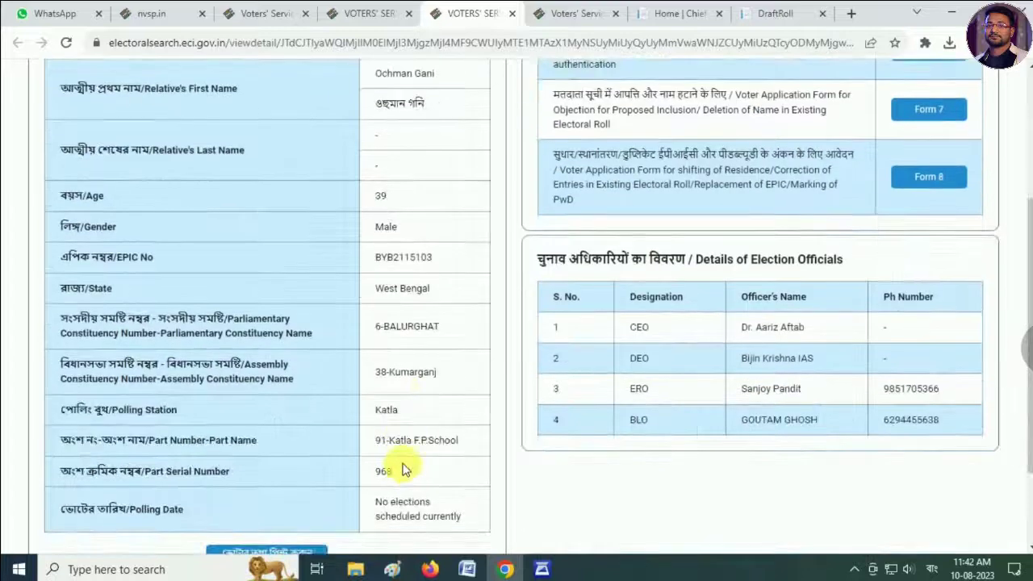
scroll(411, 464, down, 1)
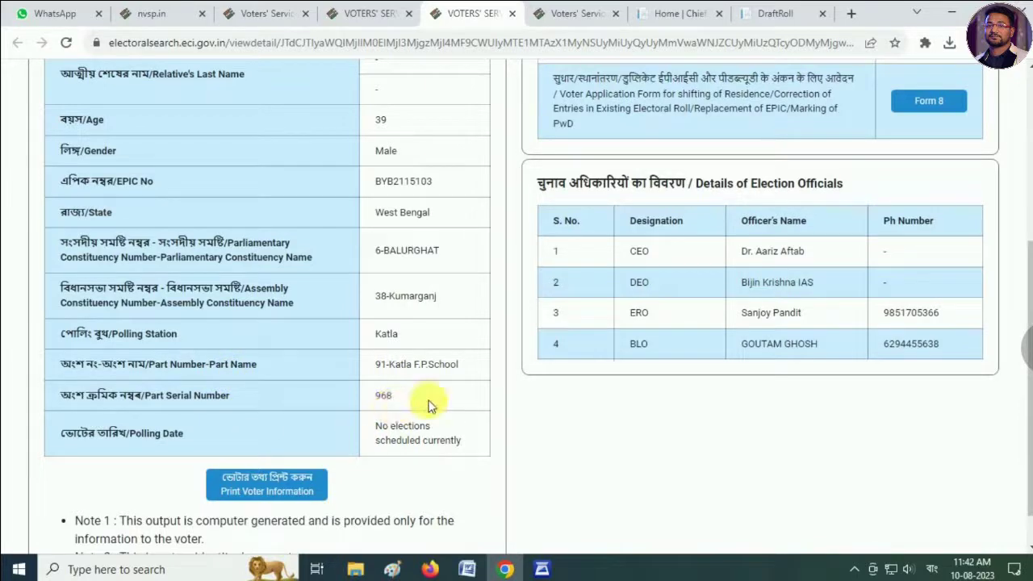
click(773, 13)
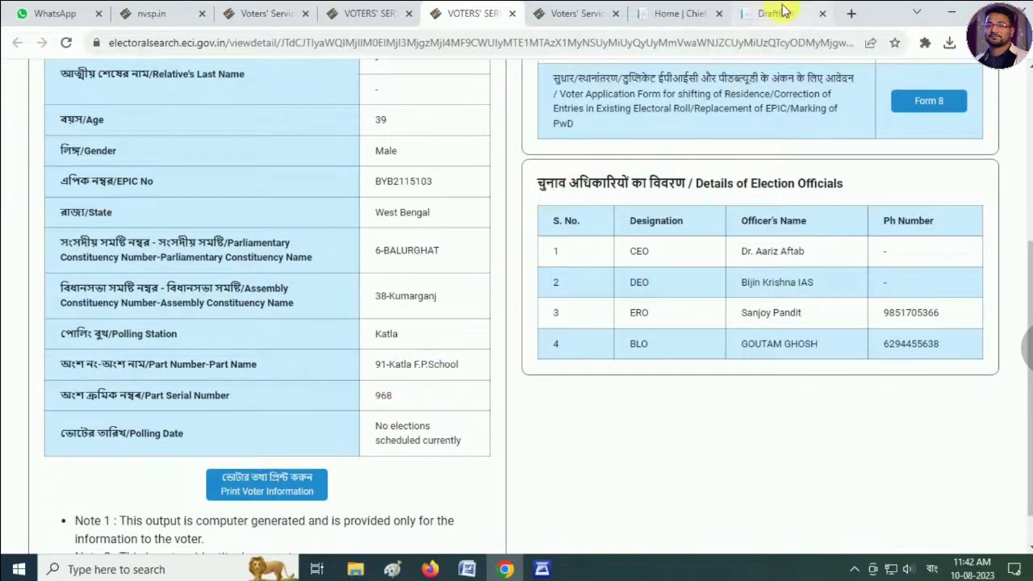
scroll(595, 374, down, 10)
drag(1014, 88, 1025, 476)
scroll(651, 454, up, 1)
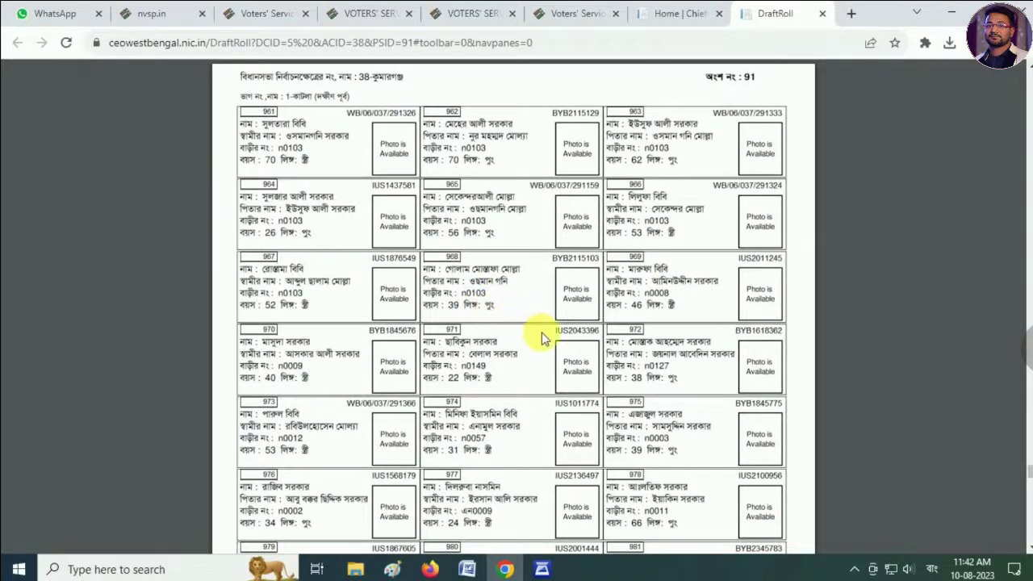
scroll(541, 337, up, 1)
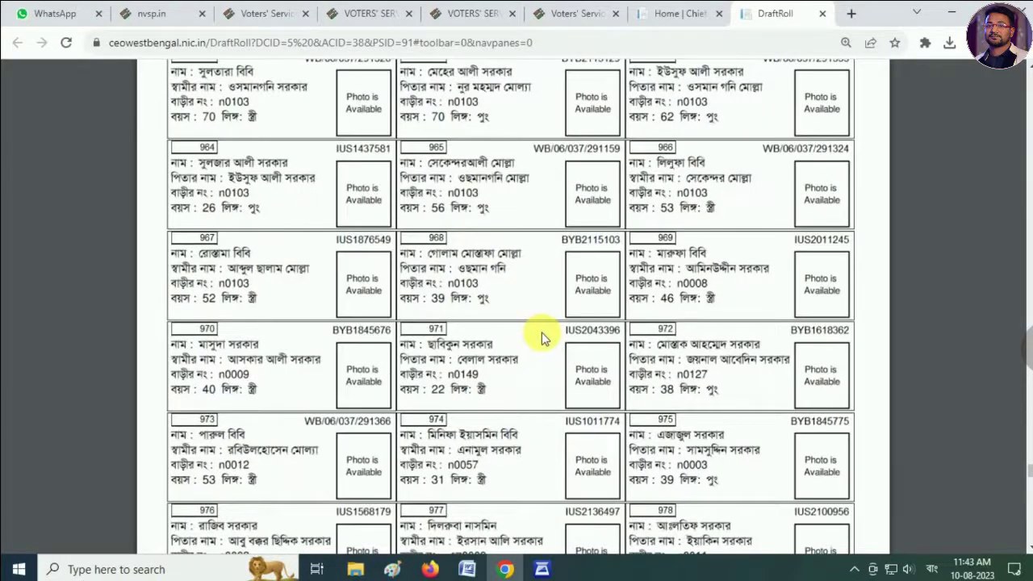
scroll(541, 332, up, 1)
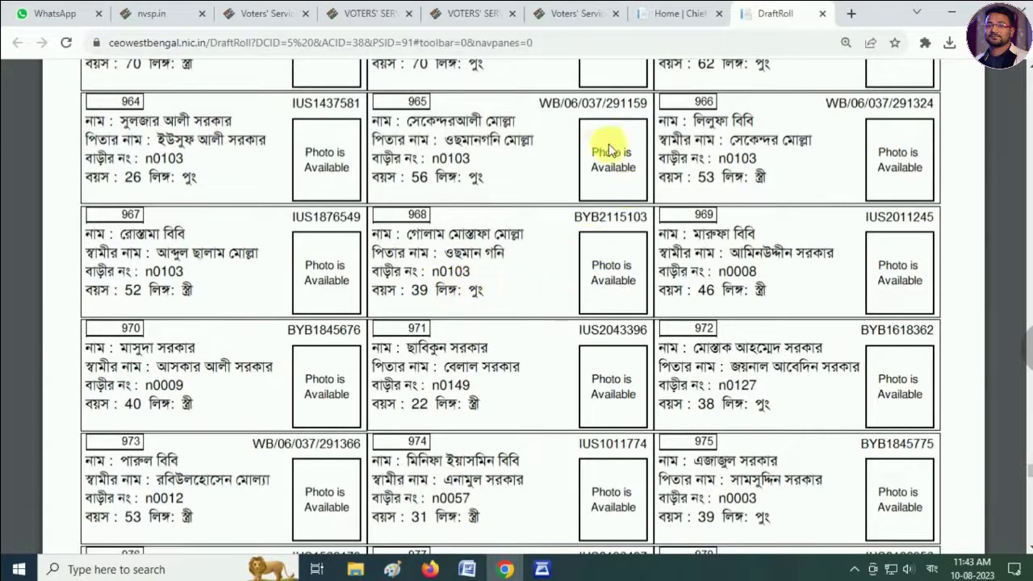
click(595, 14)
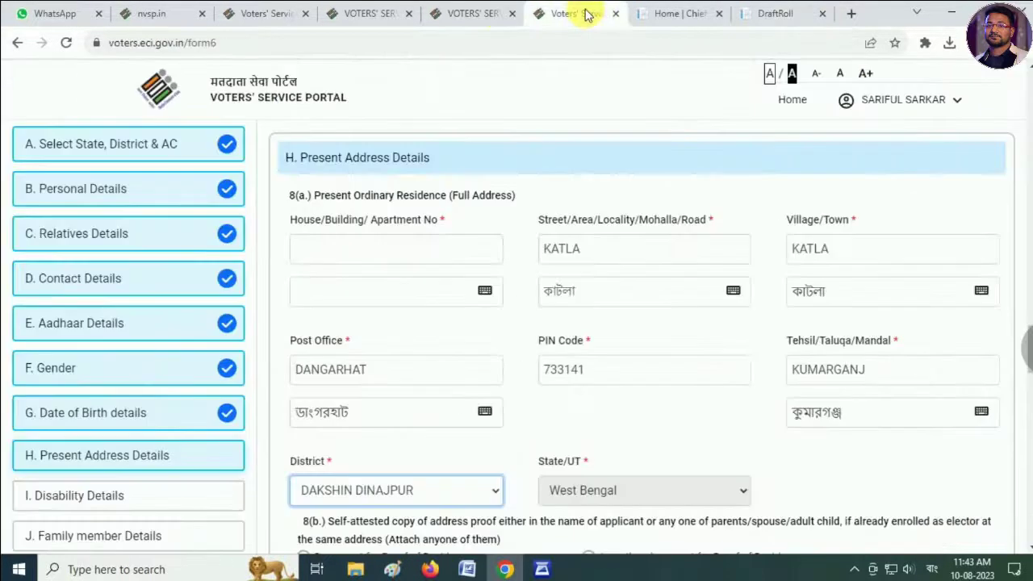
click(371, 250)
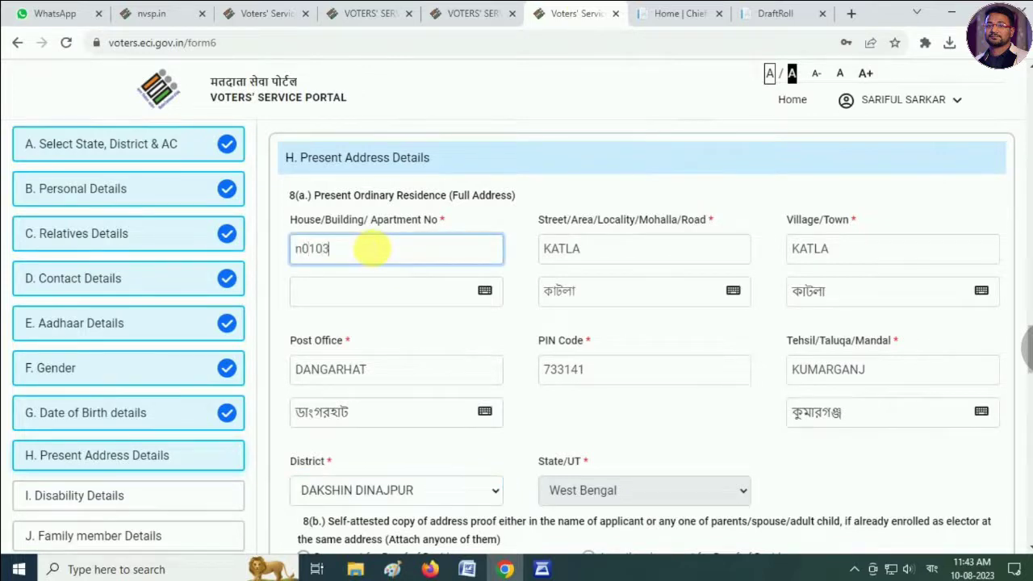
click(570, 191)
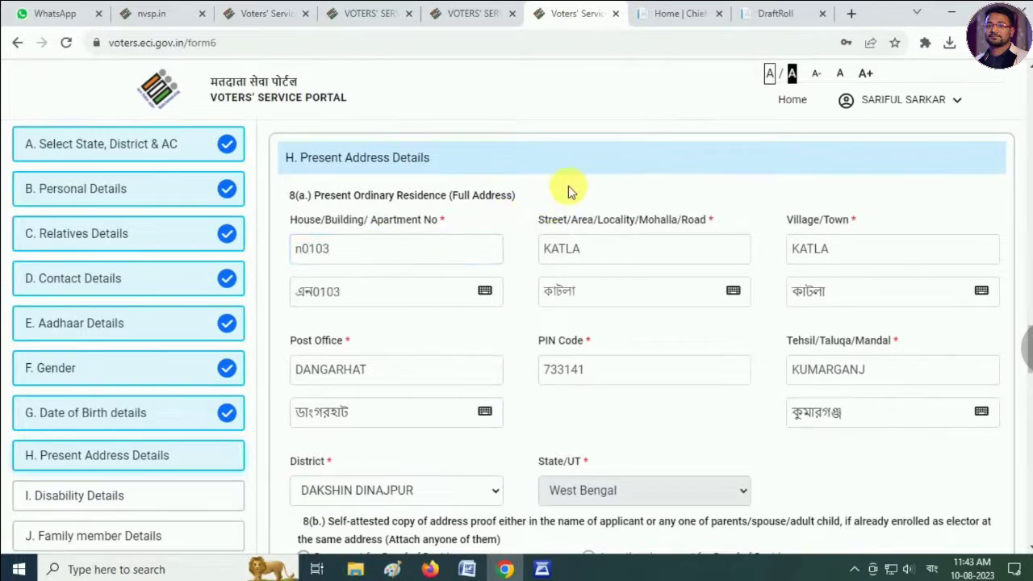
click(823, 14)
click(823, 14)
Choose Aadhaar Card as the residence proof document and attach aadhar.pdf
scroll(396, 401, down, 3)
scroll(396, 401, down, 1)
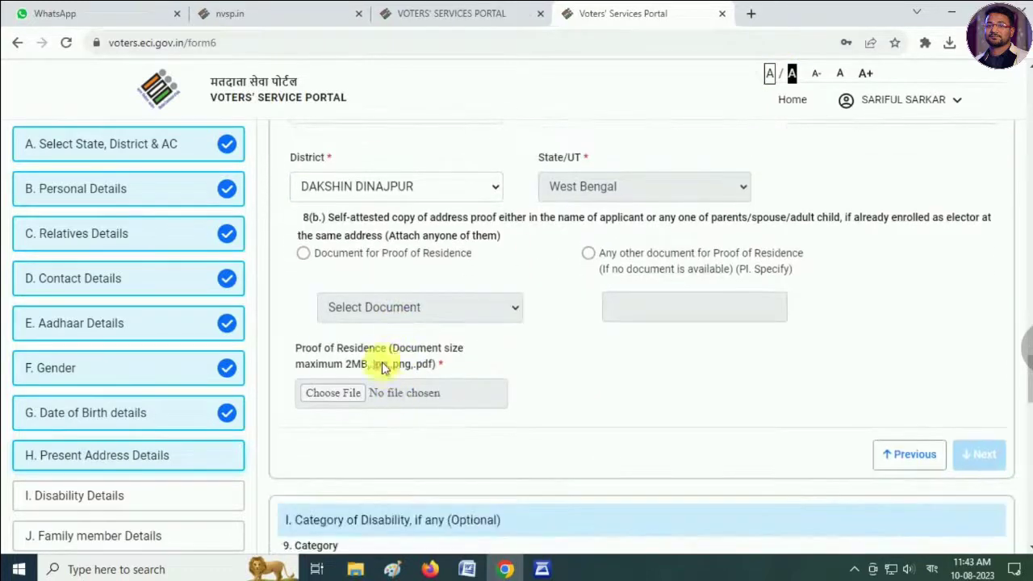
click(304, 253)
click(380, 307)
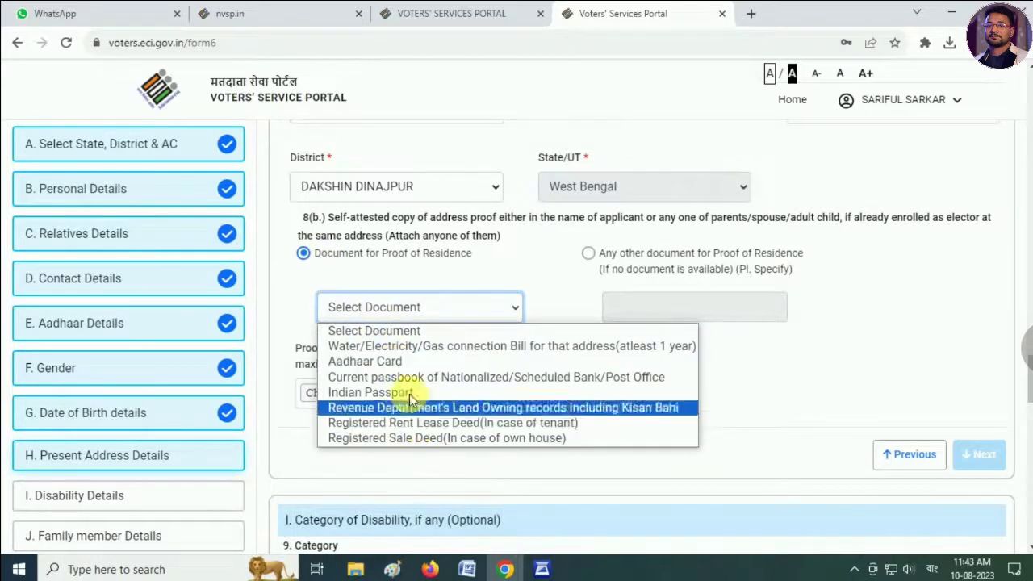
click(393, 363)
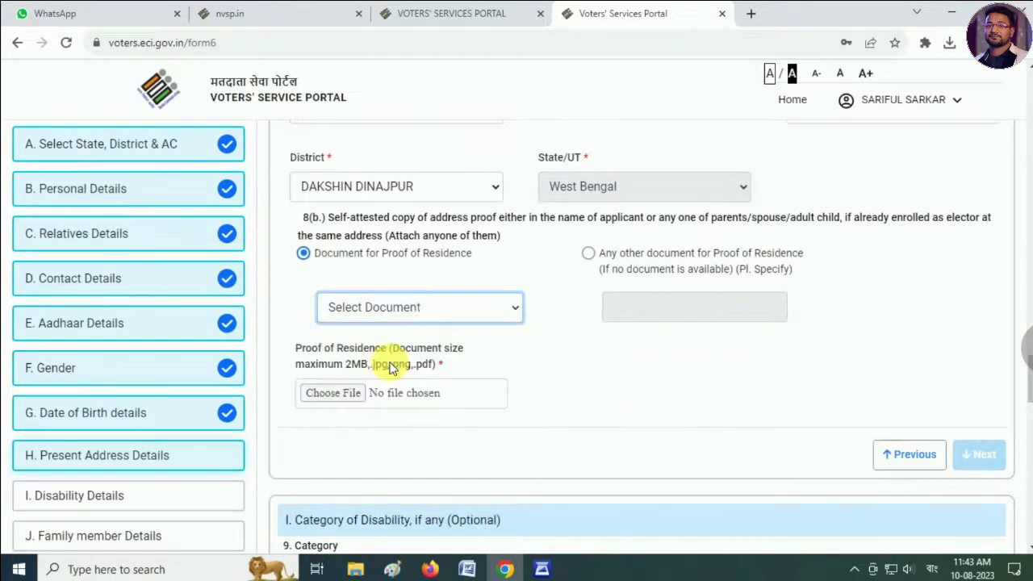
click(396, 321)
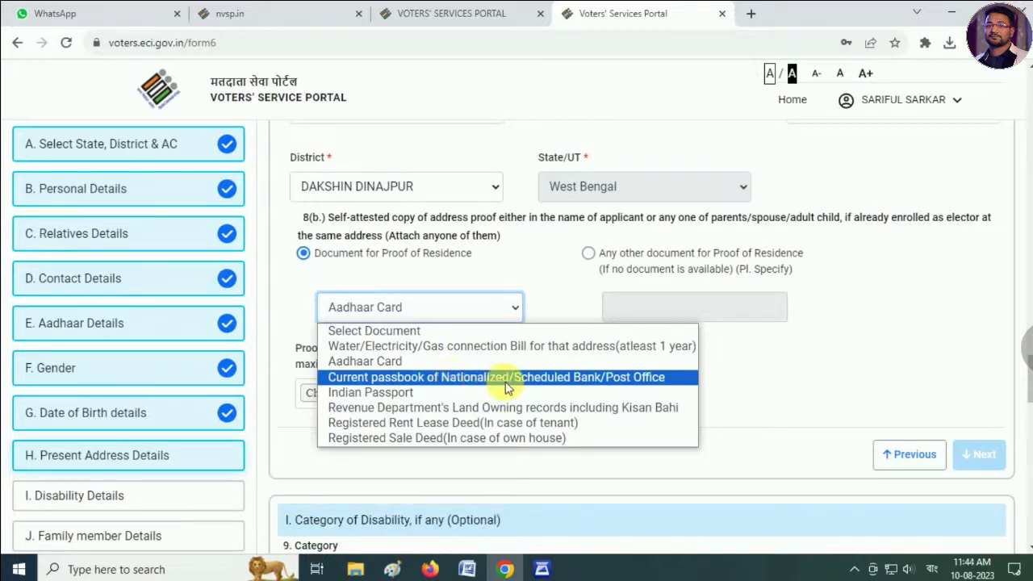
click(413, 361)
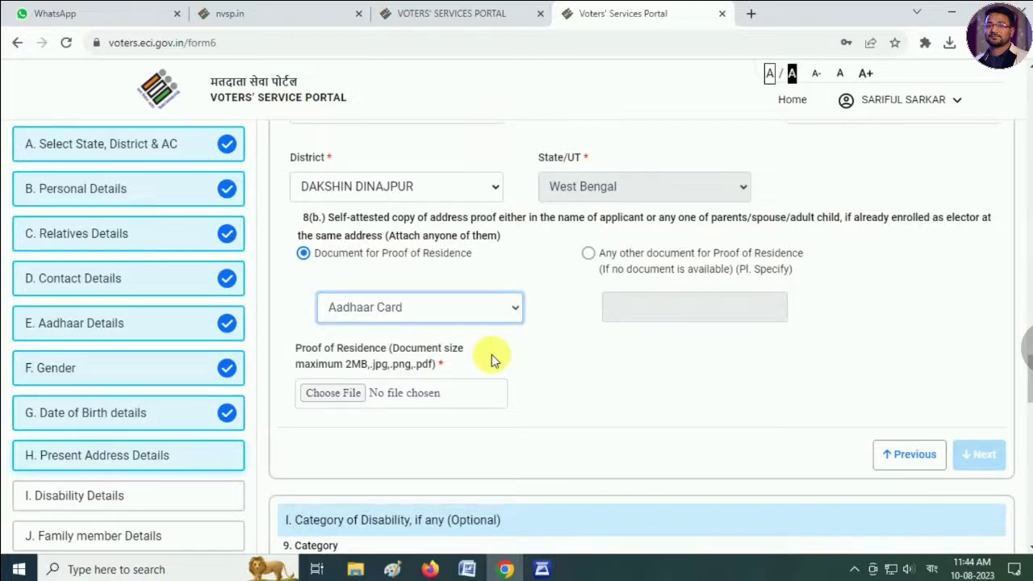
click(339, 394)
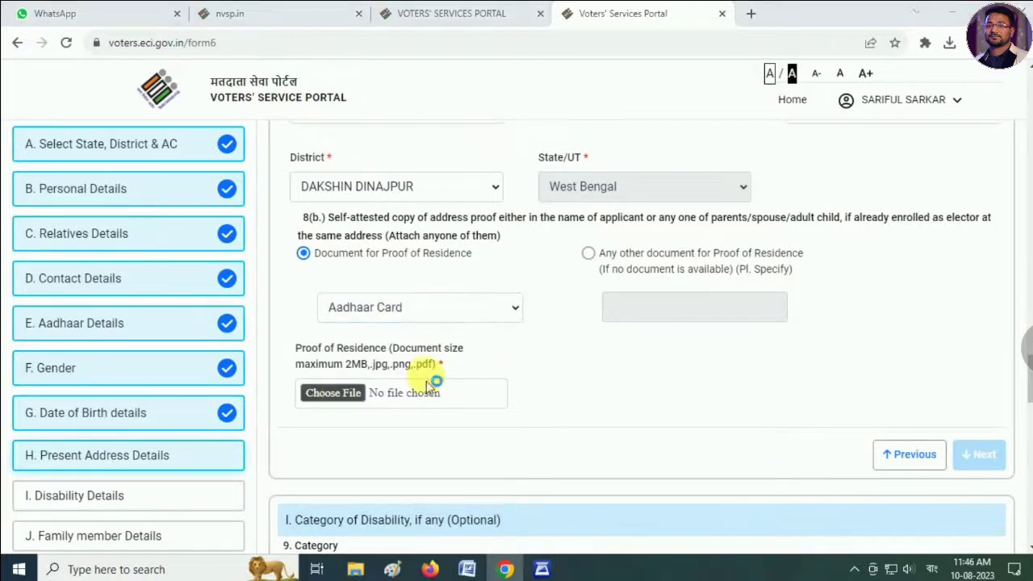
double_click(255, 137)
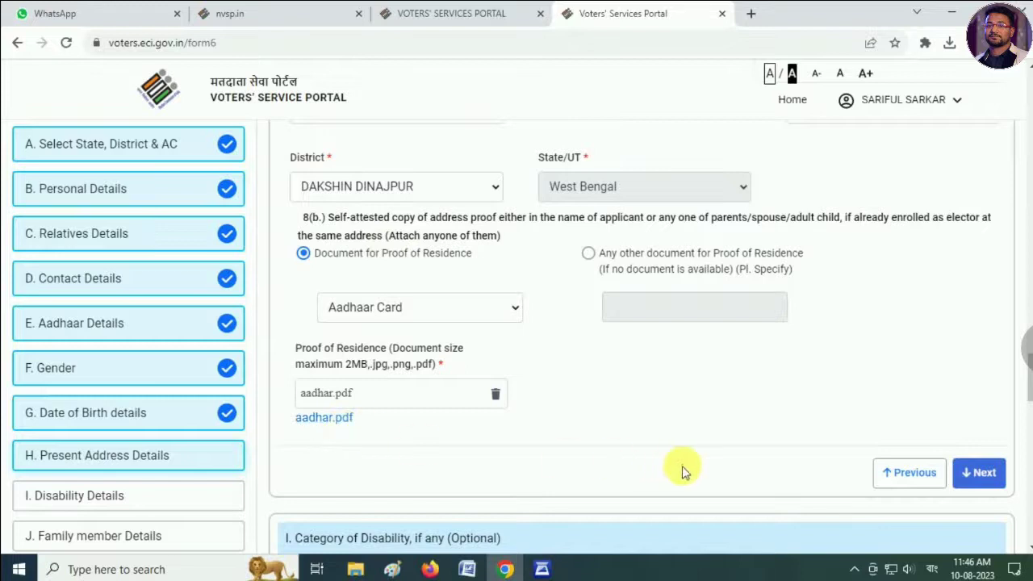
Set Disability Details certificate attached to No and advance to Family Member details
click(983, 474)
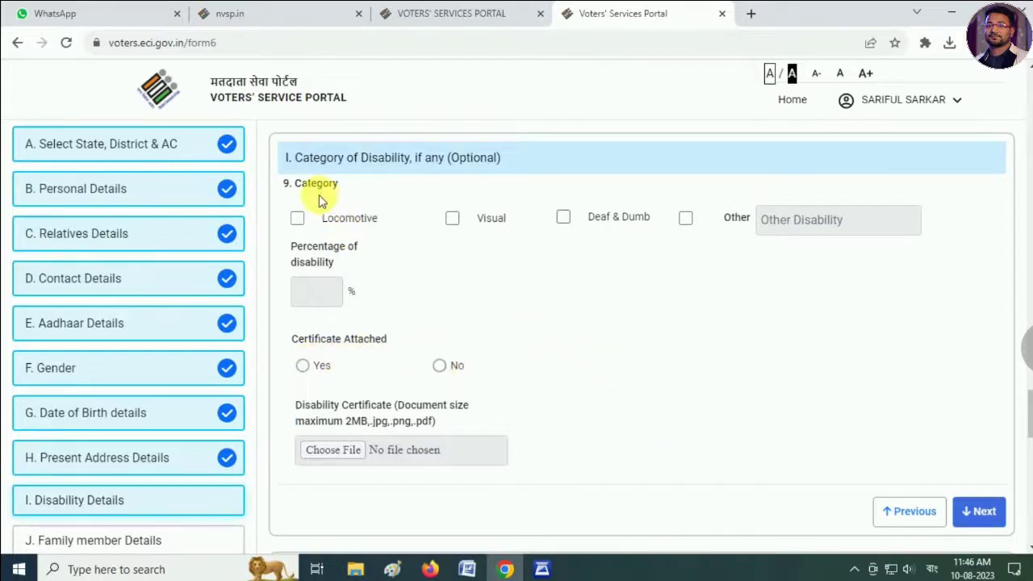
drag(295, 159, 444, 158)
click(585, 290)
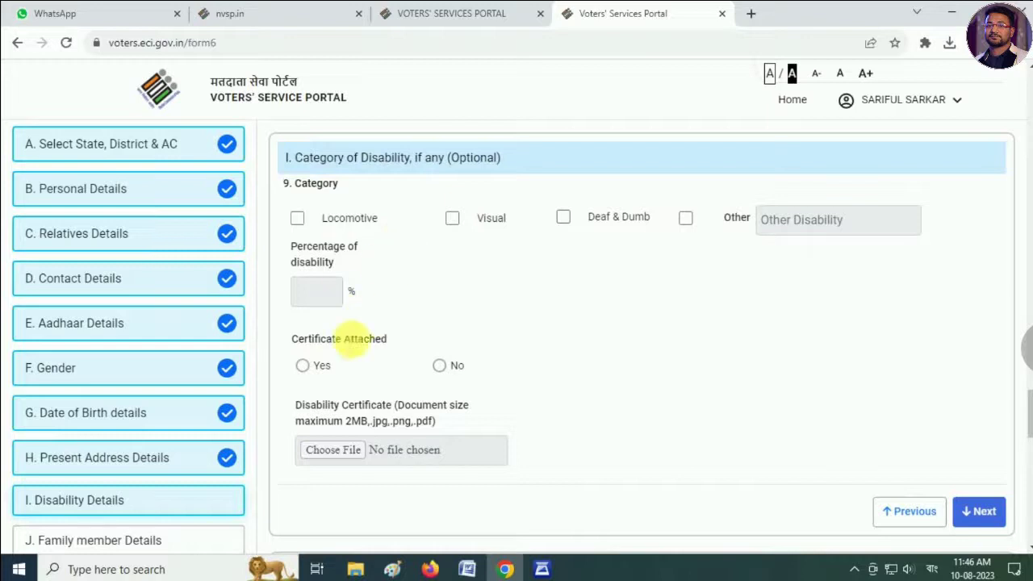
click(439, 368)
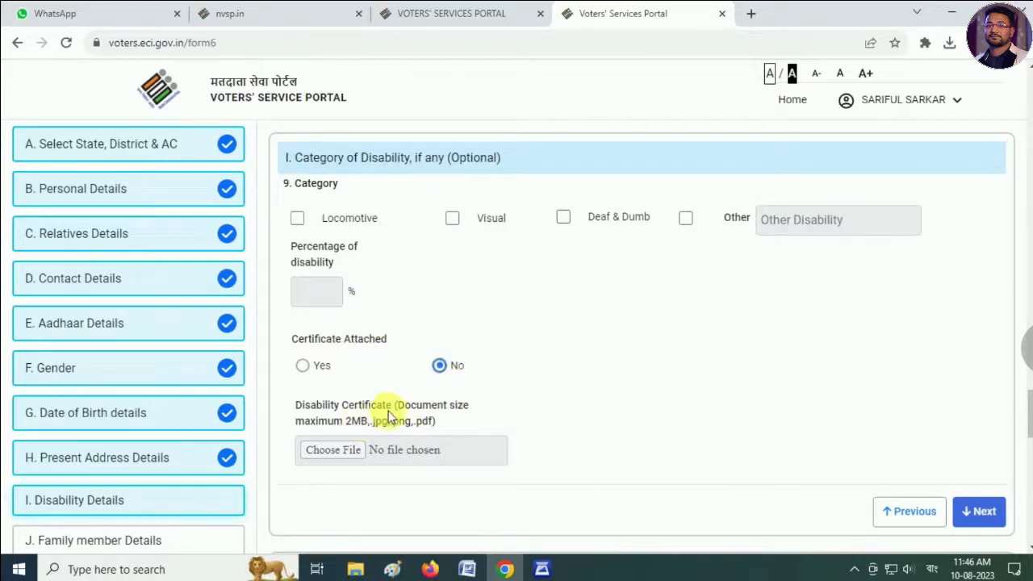
scroll(656, 355, down, 1)
scroll(656, 355, down, 1)
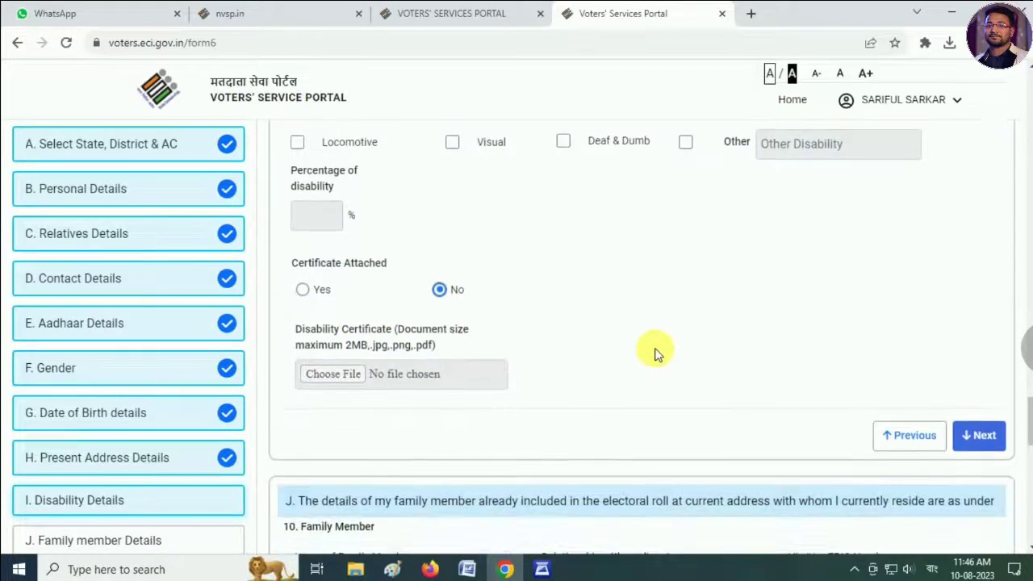
click(979, 435)
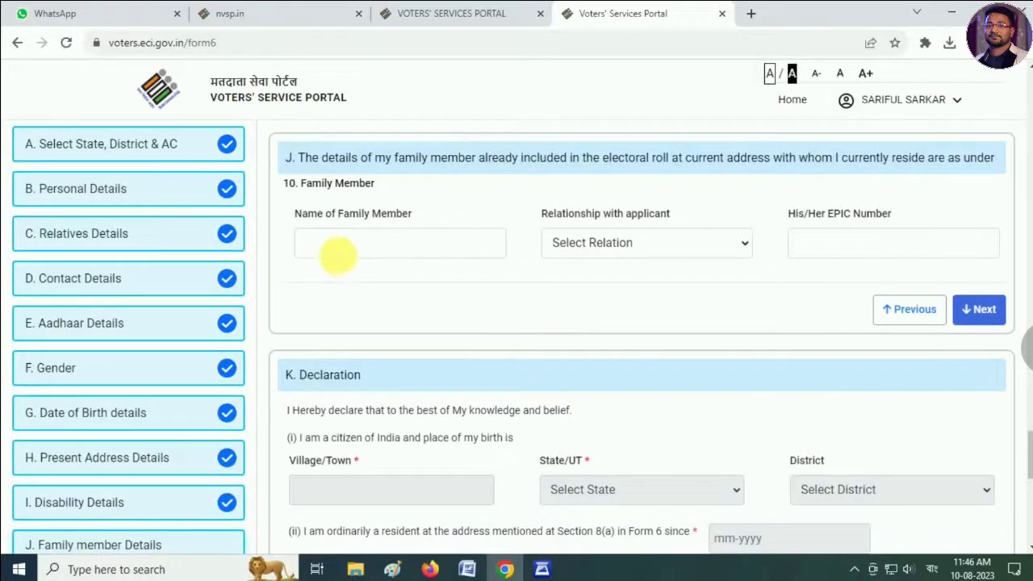
Enter the family member's name, relationship Father, and their EPIC number
click(361, 250)
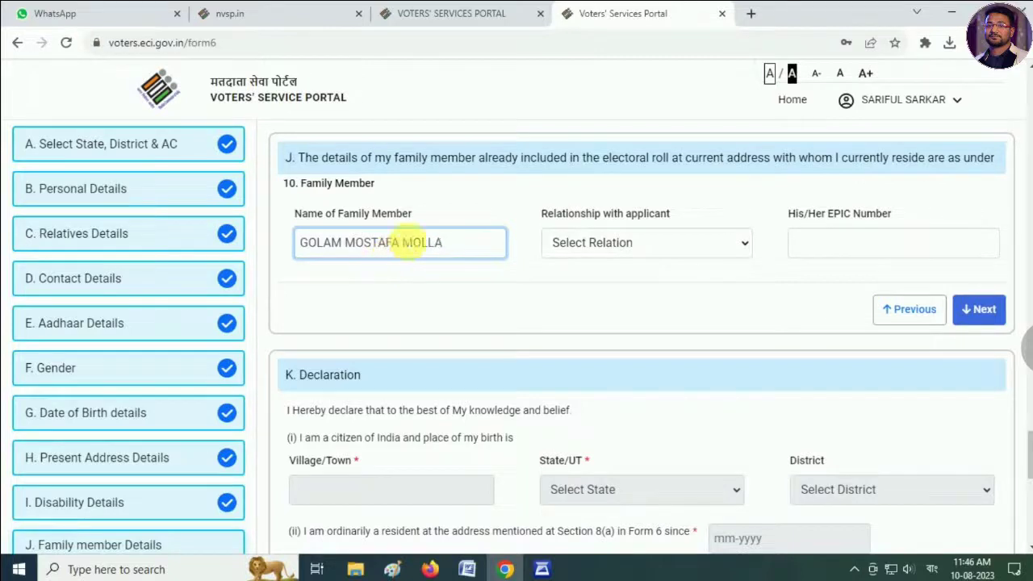
click(589, 242)
key(Down)
click(842, 247)
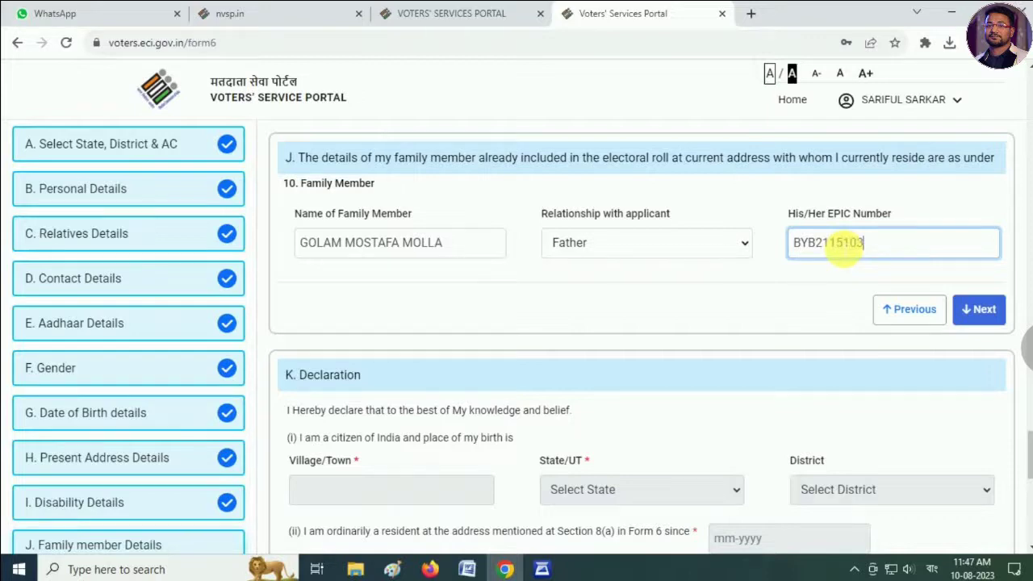
click(800, 296)
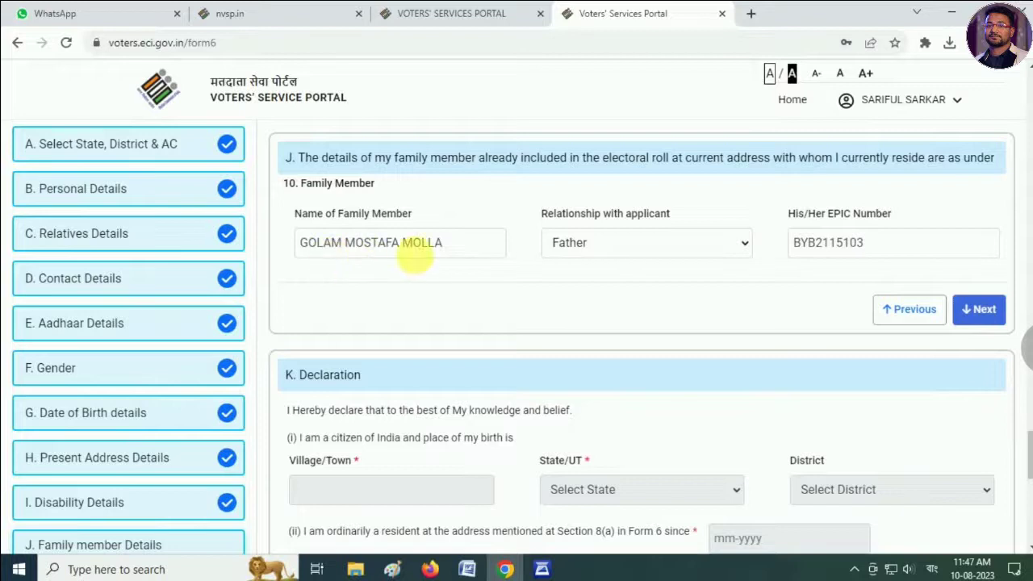
Give the birthplace as KATLA, West Bengal, district DAKSHIN DINAJPUR
click(981, 321)
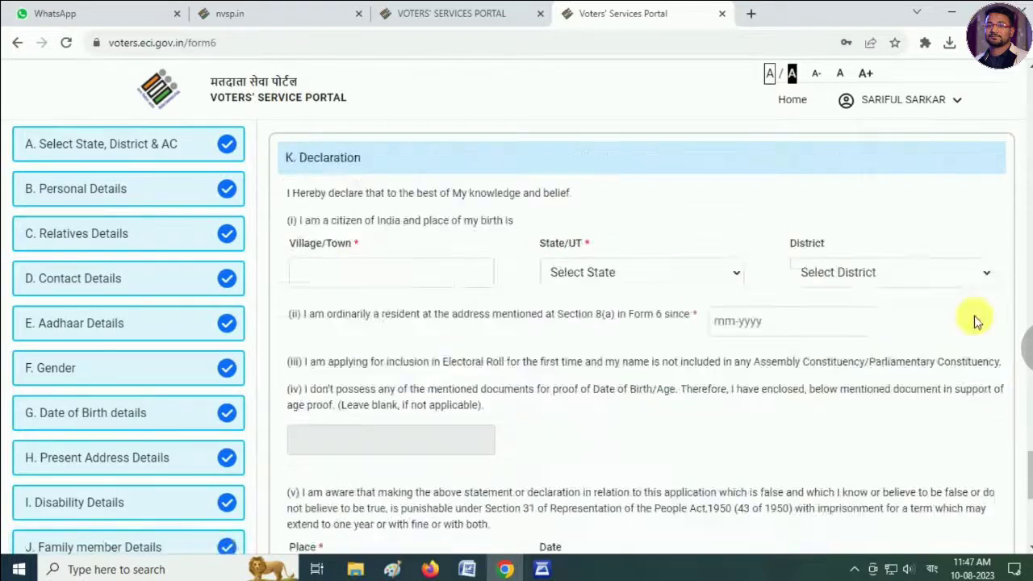
click(357, 278)
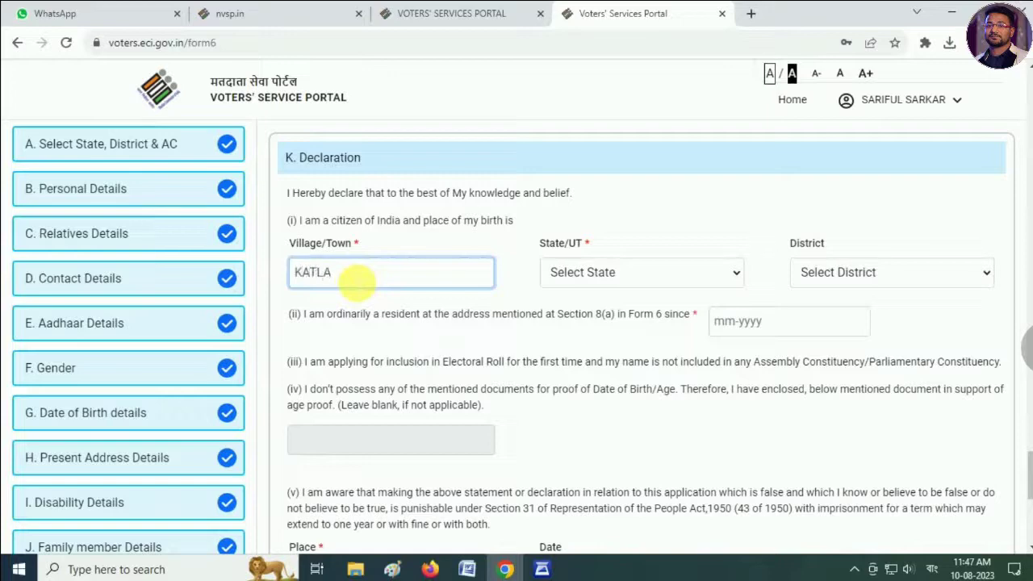
click(601, 274)
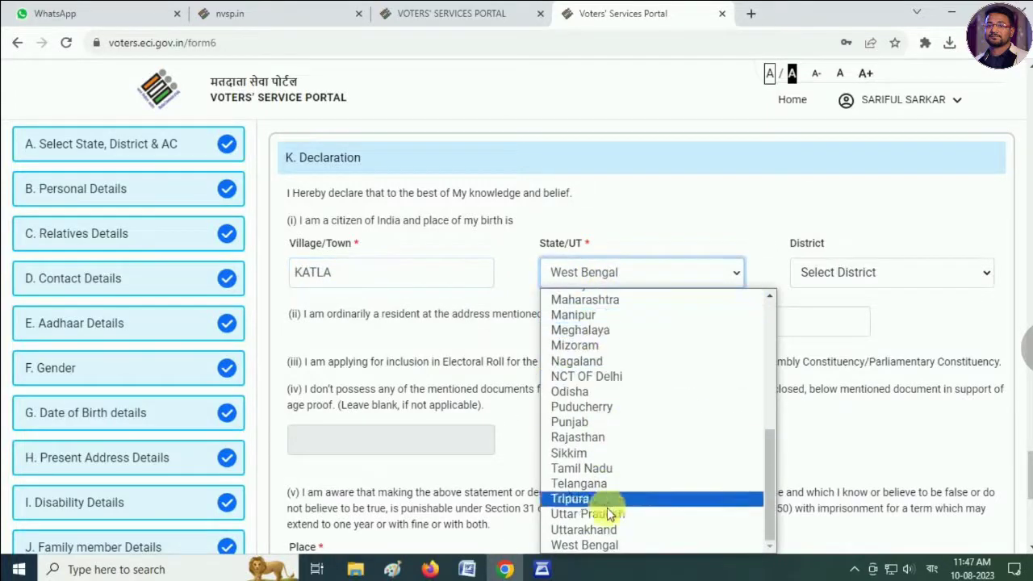
click(594, 545)
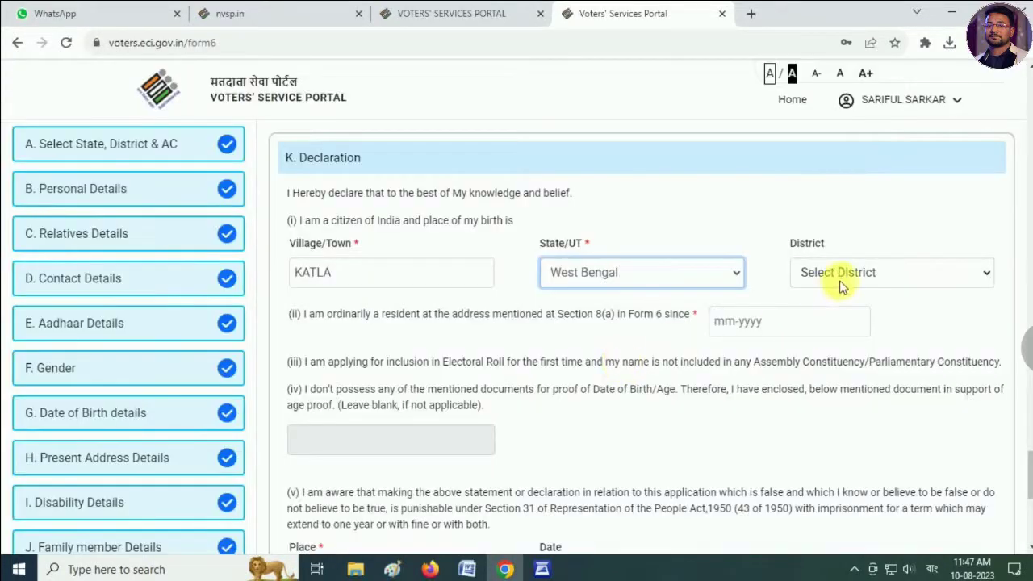
click(844, 274)
click(888, 369)
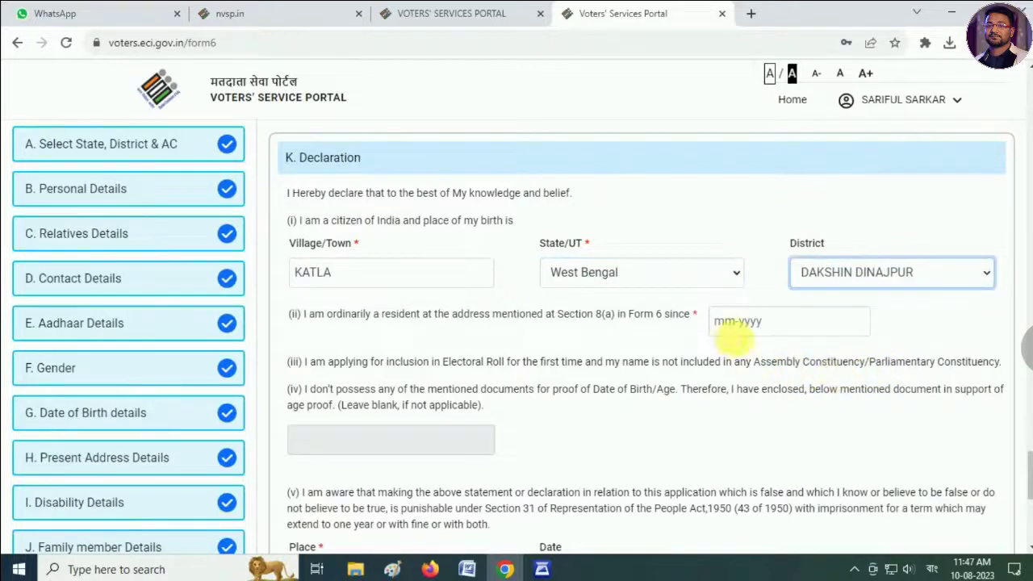
Set the residence-since date to 01-2005
click(729, 325)
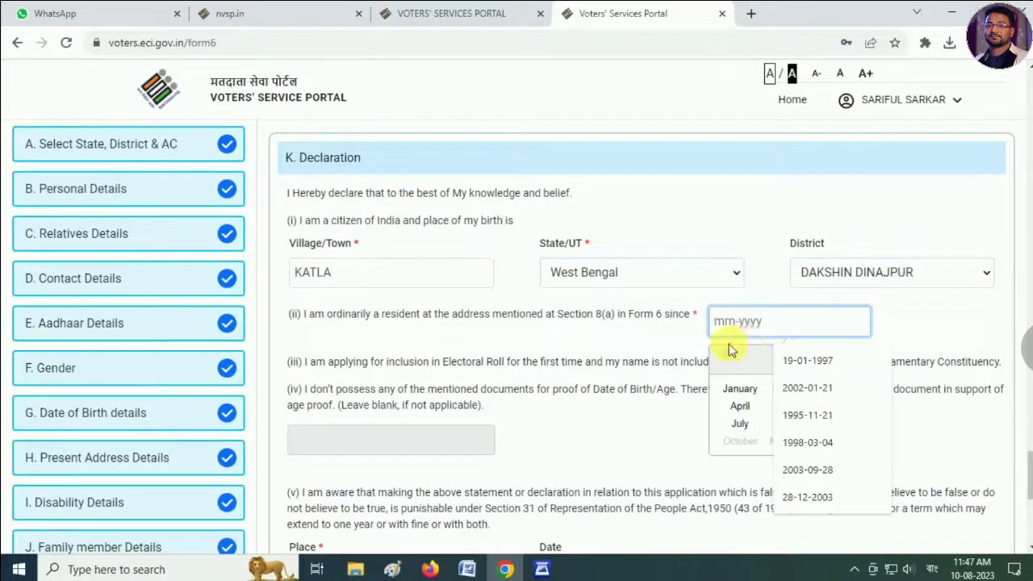
text(01200)
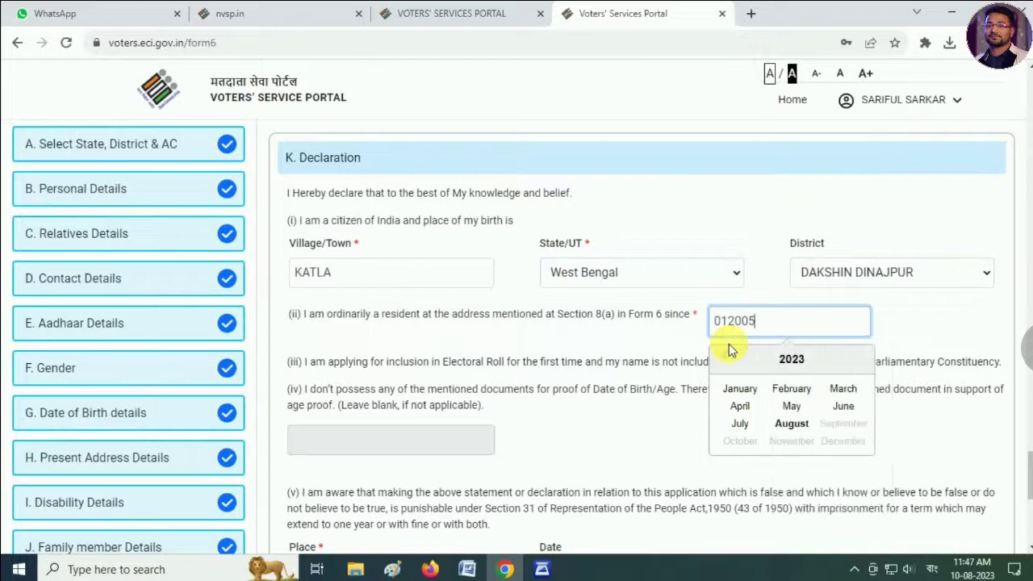
text(5)
click(796, 358)
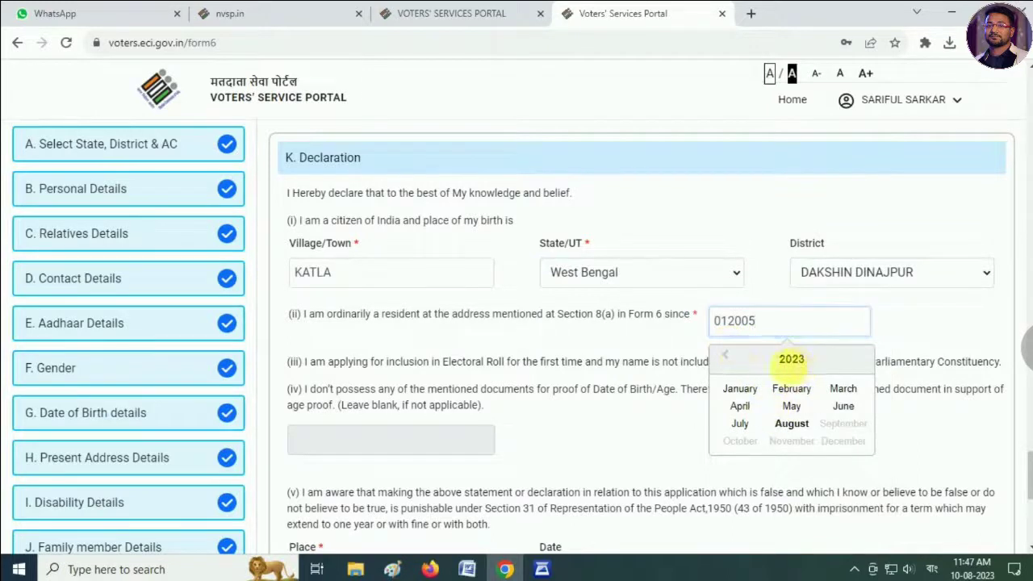
click(739, 322)
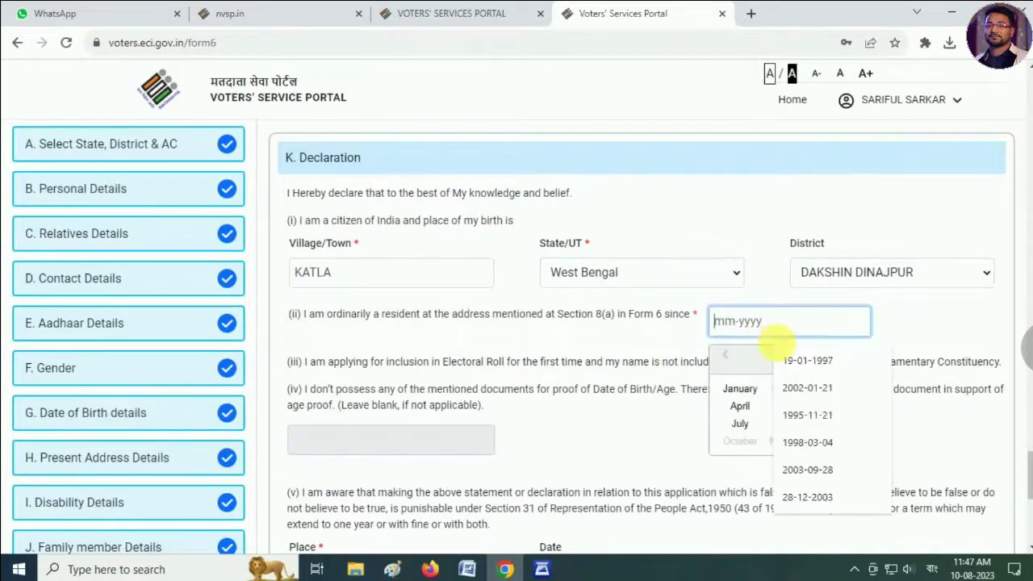
click(729, 359)
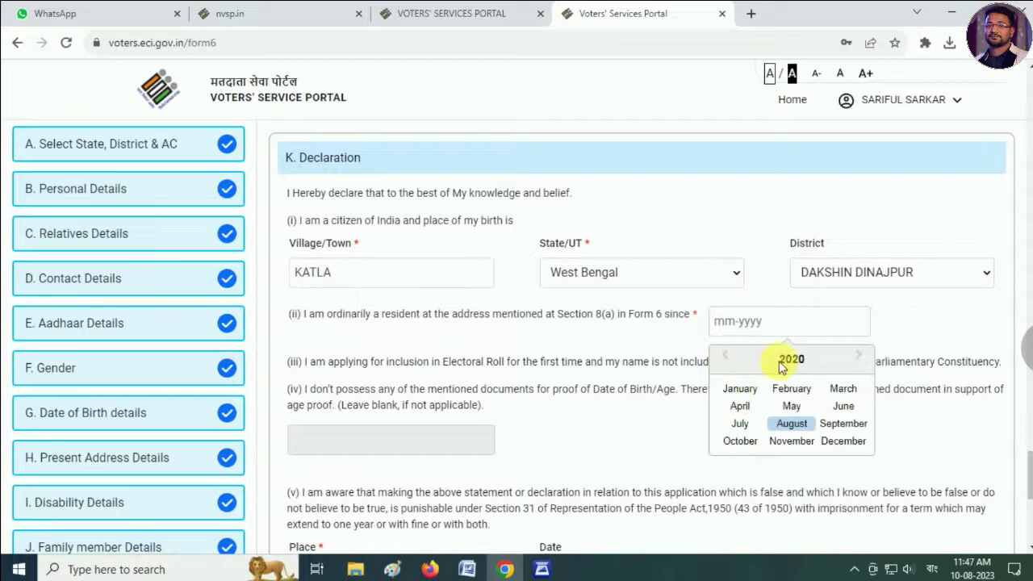
click(726, 327)
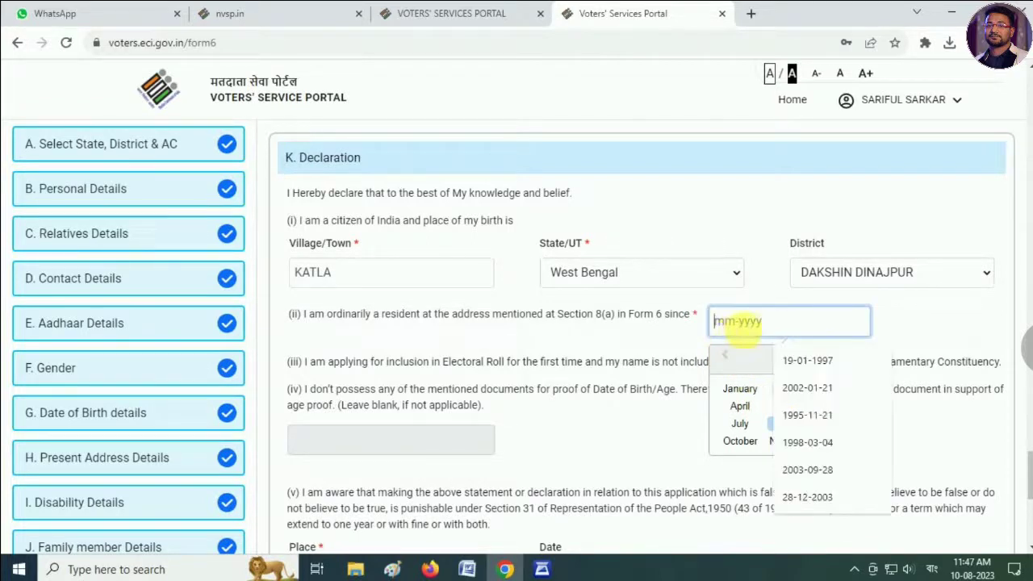
text(01-2005)
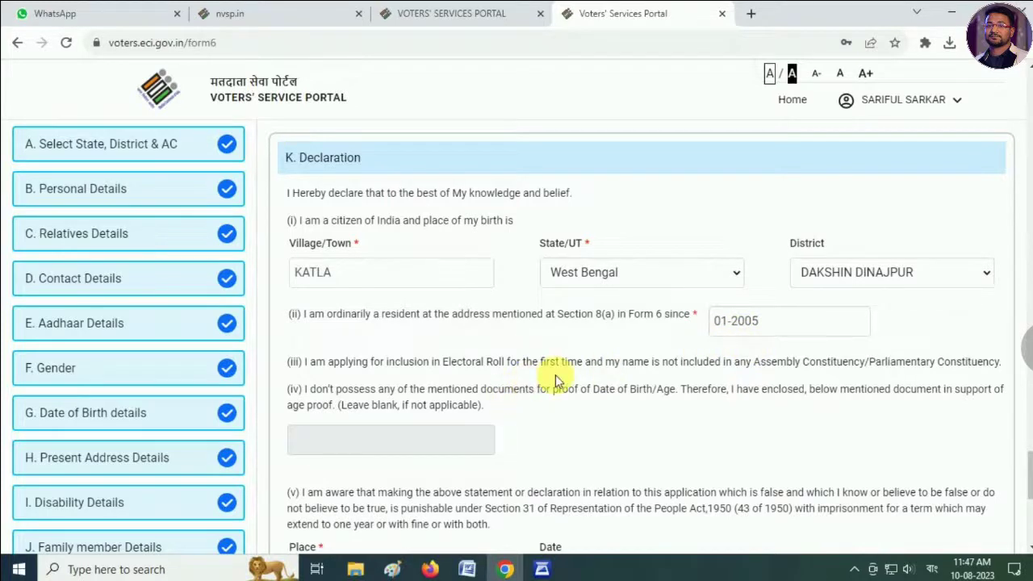
Enter KUMARGANJ as the place of declaration
scroll(554, 376, down, 3)
click(376, 356)
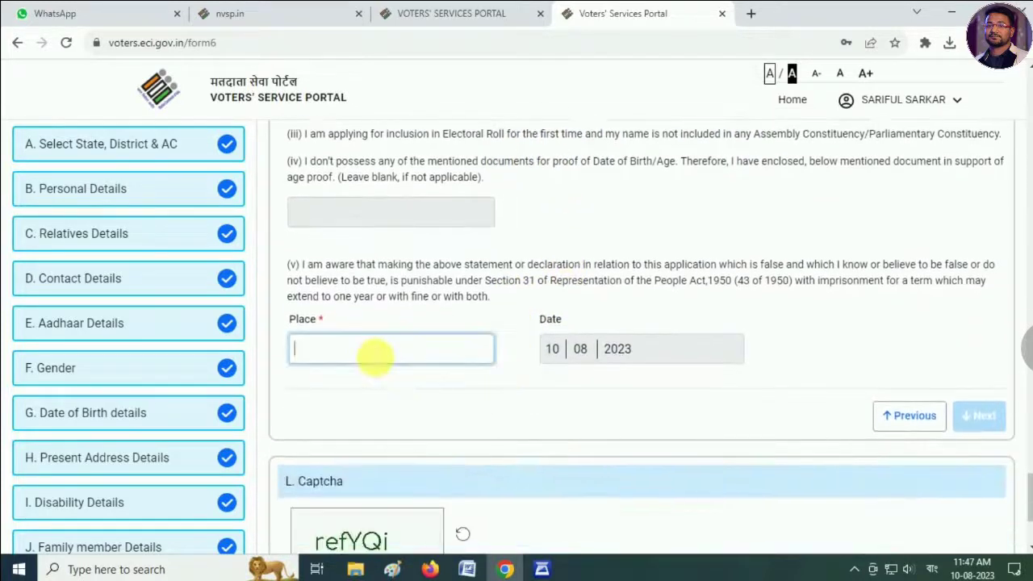
text(KUMARGANJ)
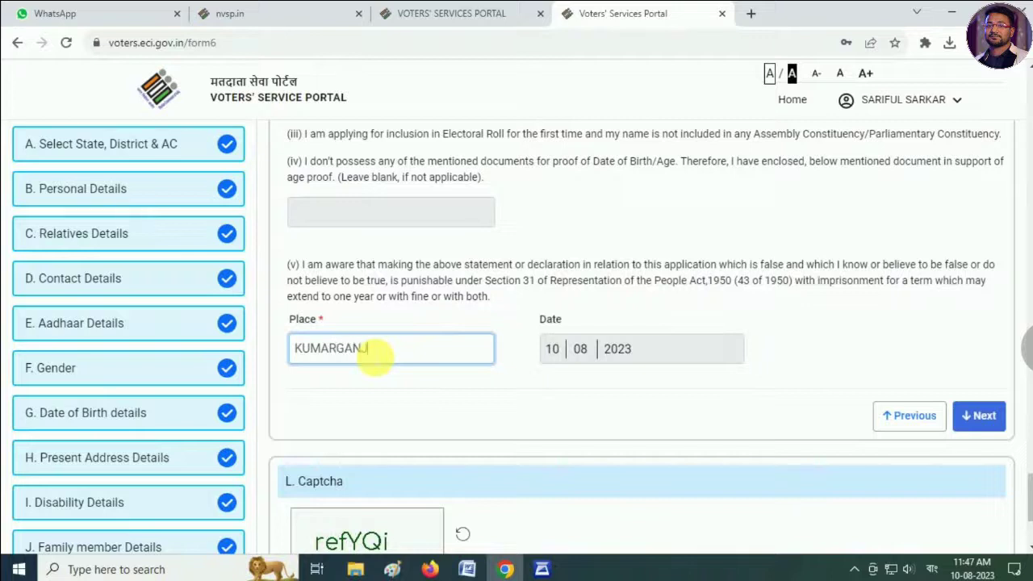
click(417, 405)
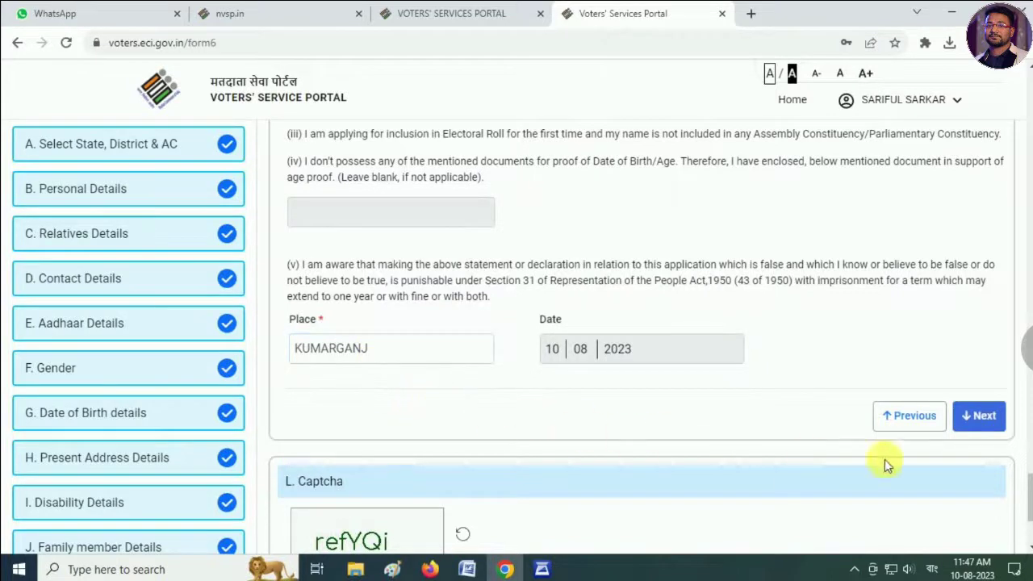
Enter the captcha and send Form 6 for preview, retrying after rejection
click(988, 425)
click(438, 422)
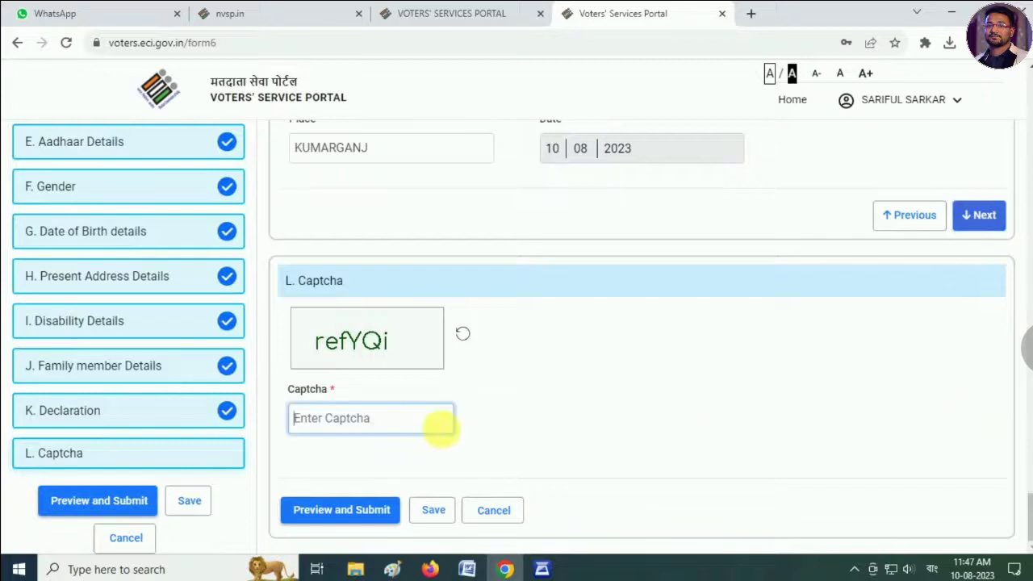
text(refYQi)
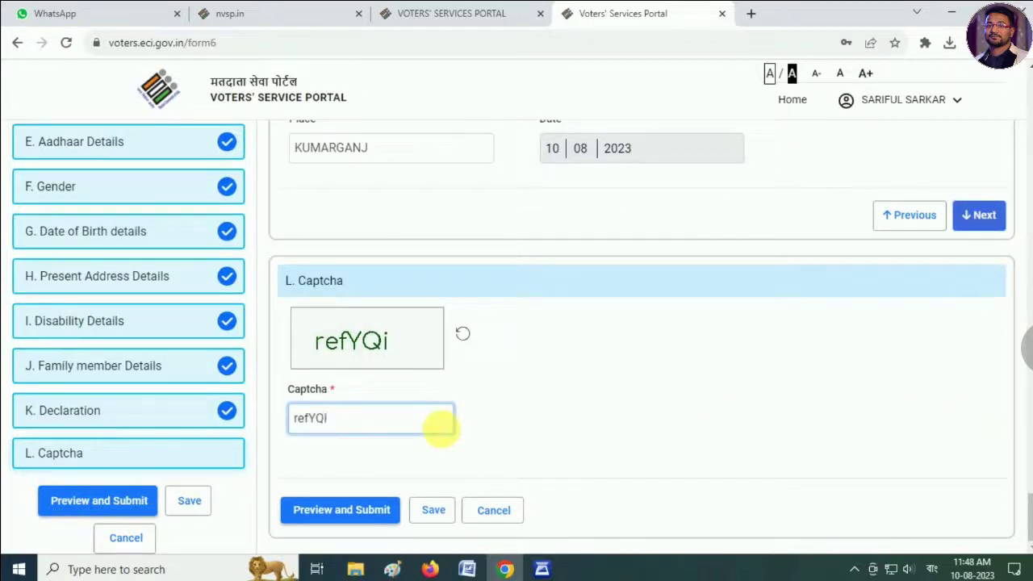
click(569, 399)
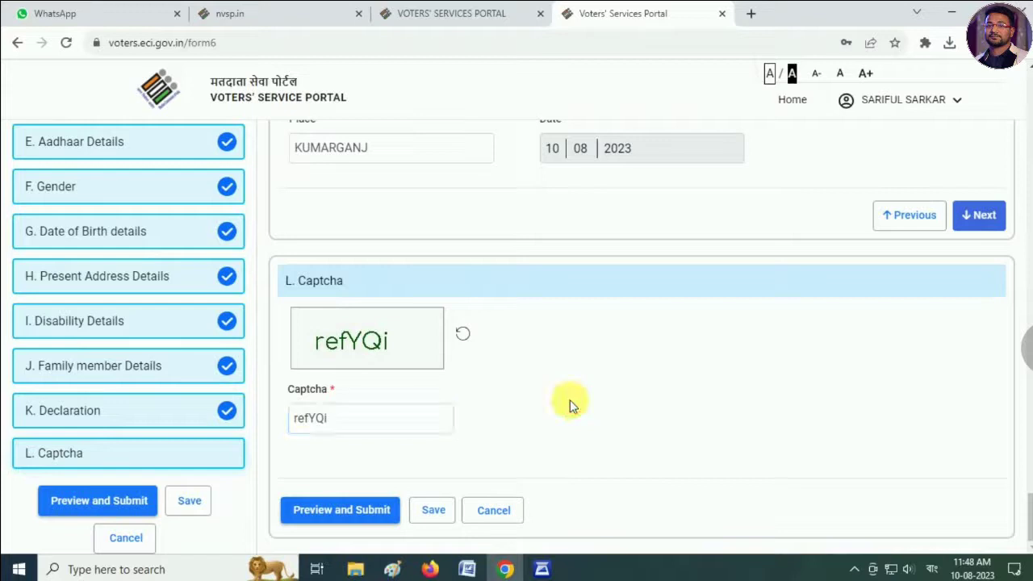
click(361, 517)
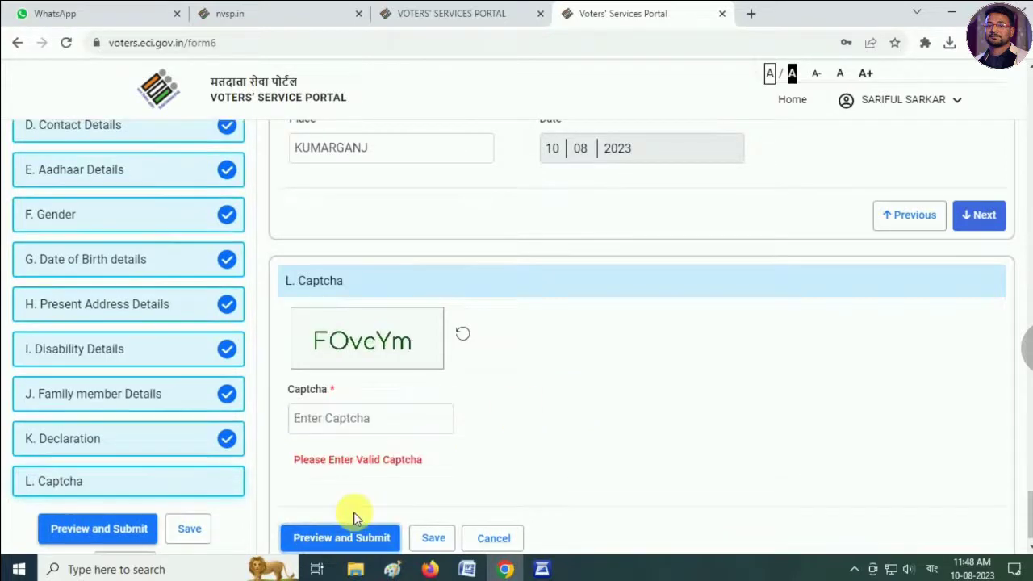
click(412, 418)
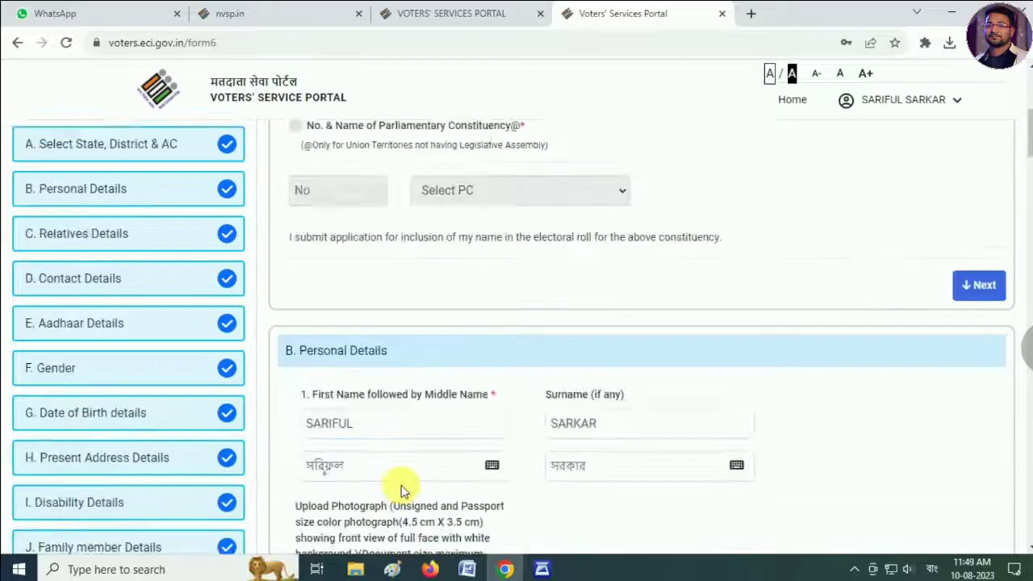
Review the full Form 6 preview, then submit it and confirm YES in the Are You Sure? dialog
scroll(401, 488, down, 1)
scroll(401, 488, up, 2)
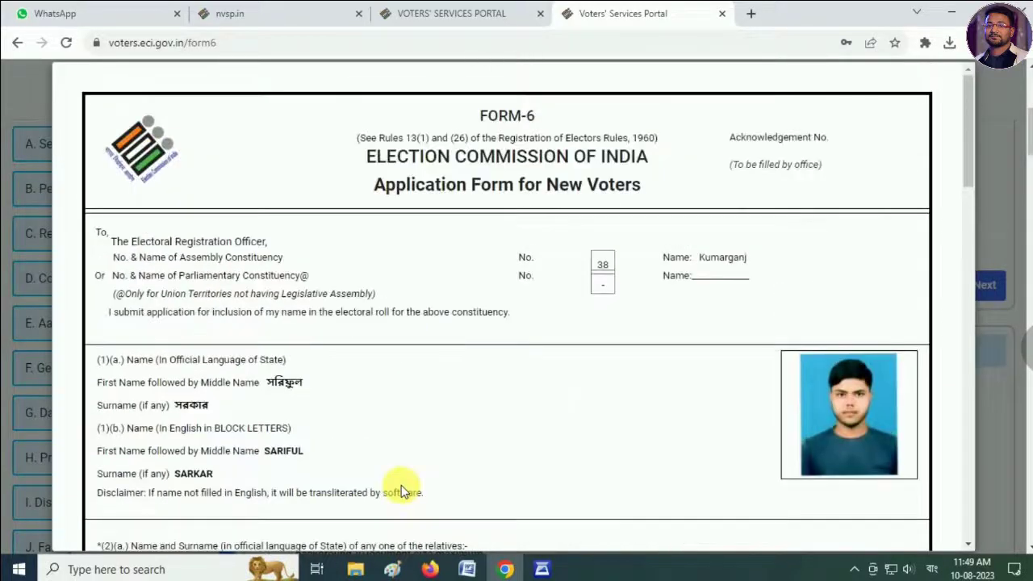
scroll(401, 487, down, 1)
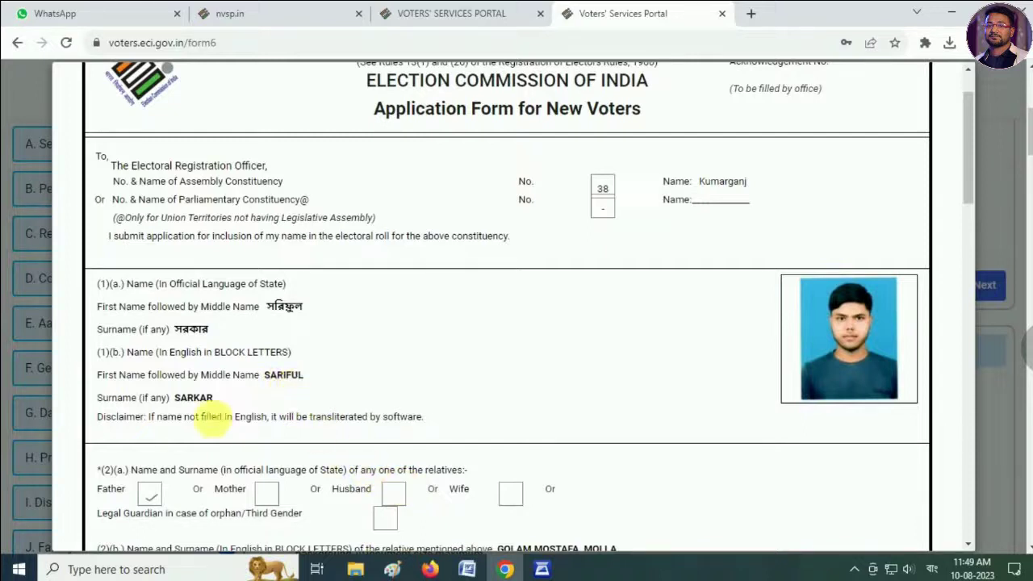
scroll(212, 418, down, 2)
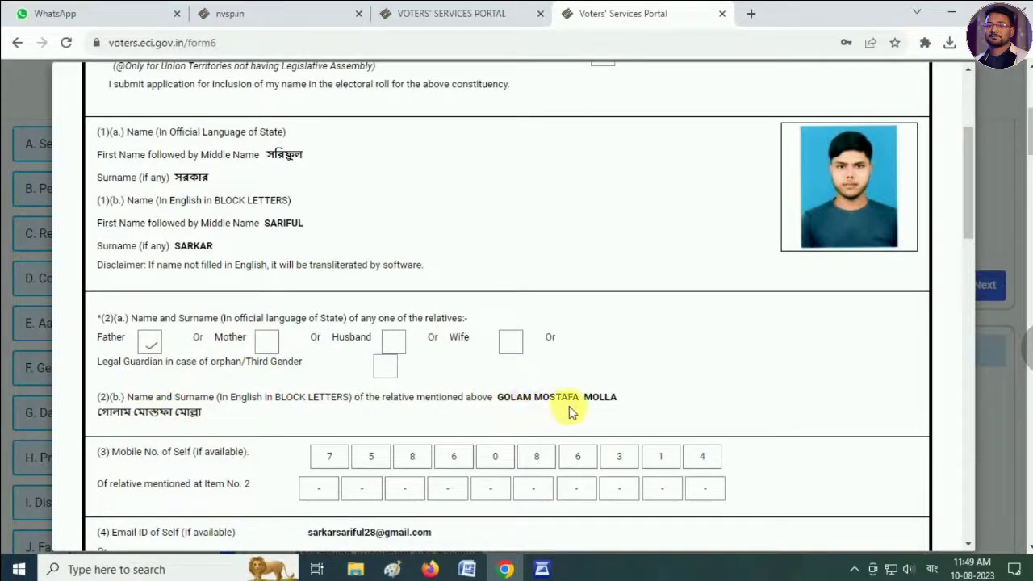
scroll(379, 413, down, 1)
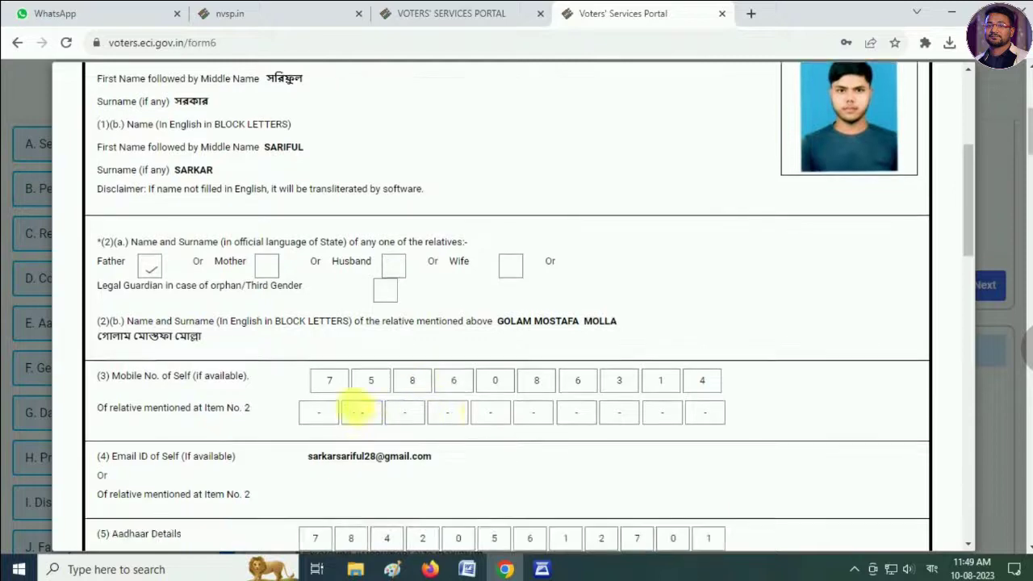
scroll(528, 417, down, 1)
scroll(528, 418, down, 1)
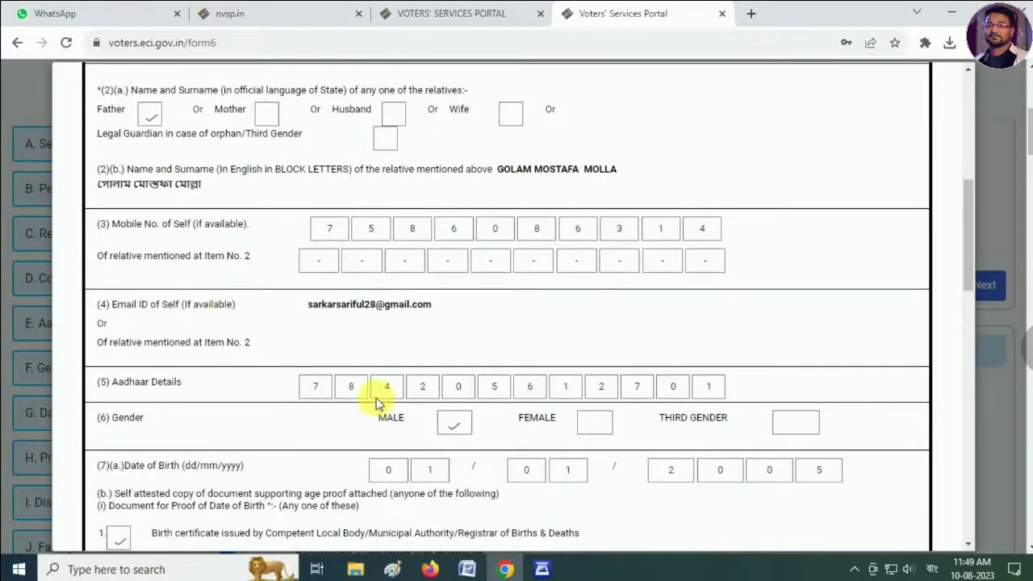
scroll(436, 387, down, 7)
scroll(381, 394, down, 1)
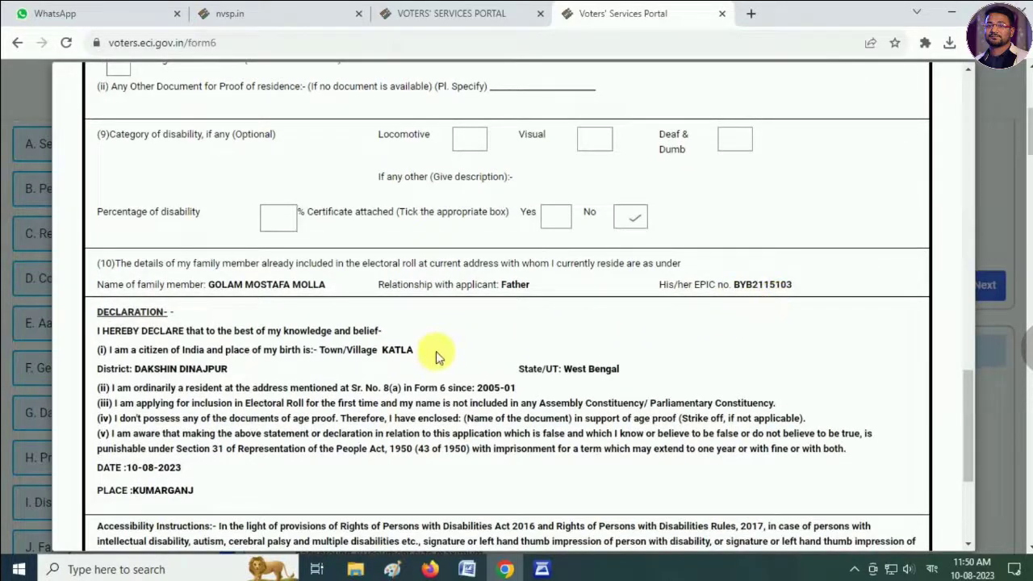
scroll(335, 369, down, 3)
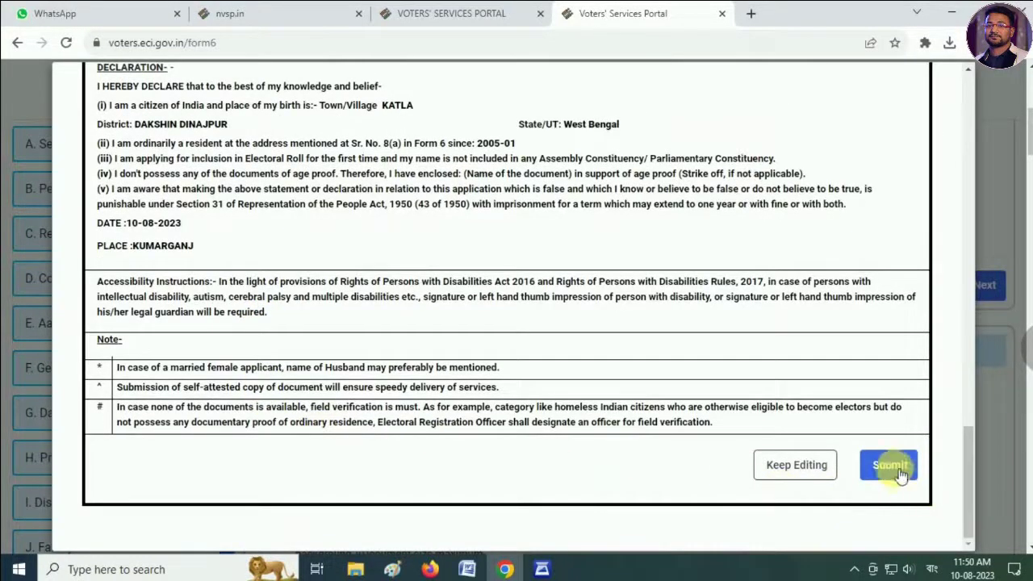
click(889, 467)
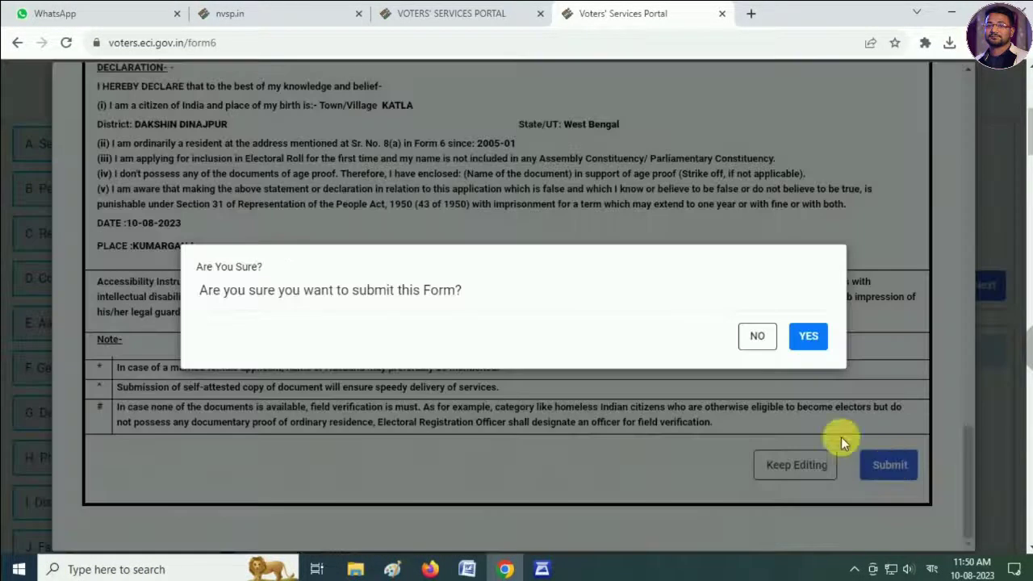
click(808, 340)
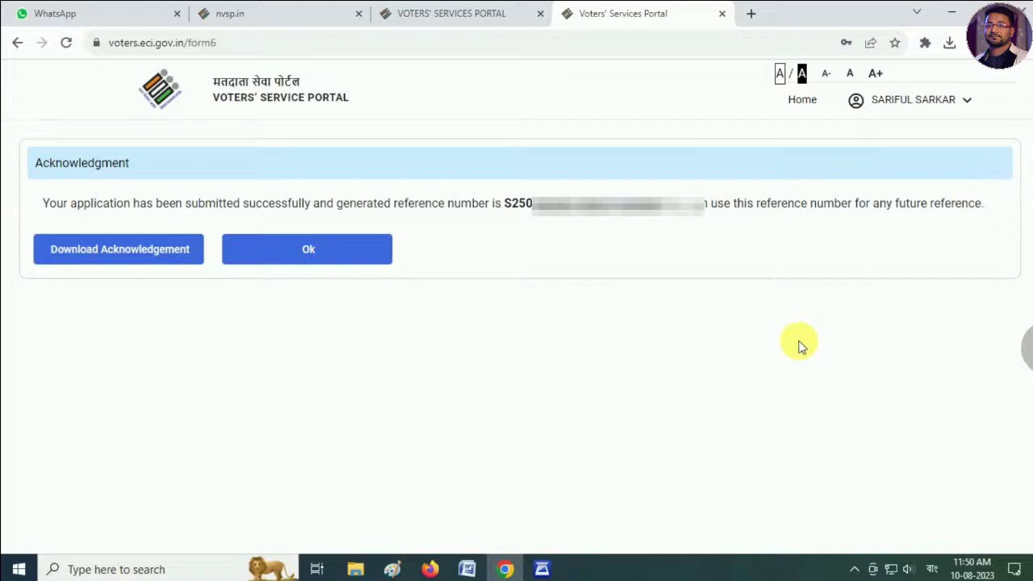
Download the Form 6 acknowledgement PDF, then briefly highlight the displayed reference number
click(140, 257)
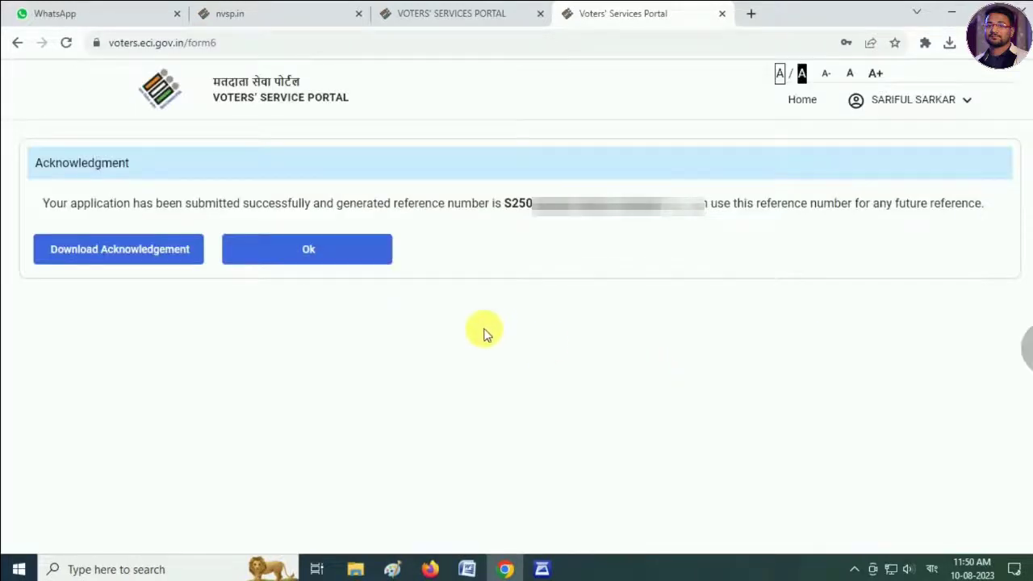
click(141, 263)
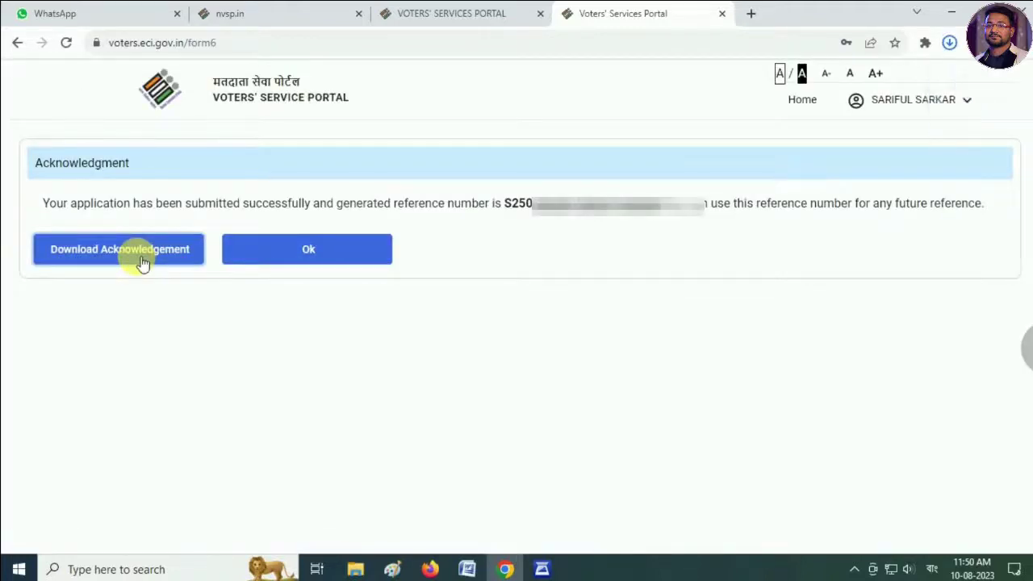
drag(504, 204, 666, 208)
click(645, 234)
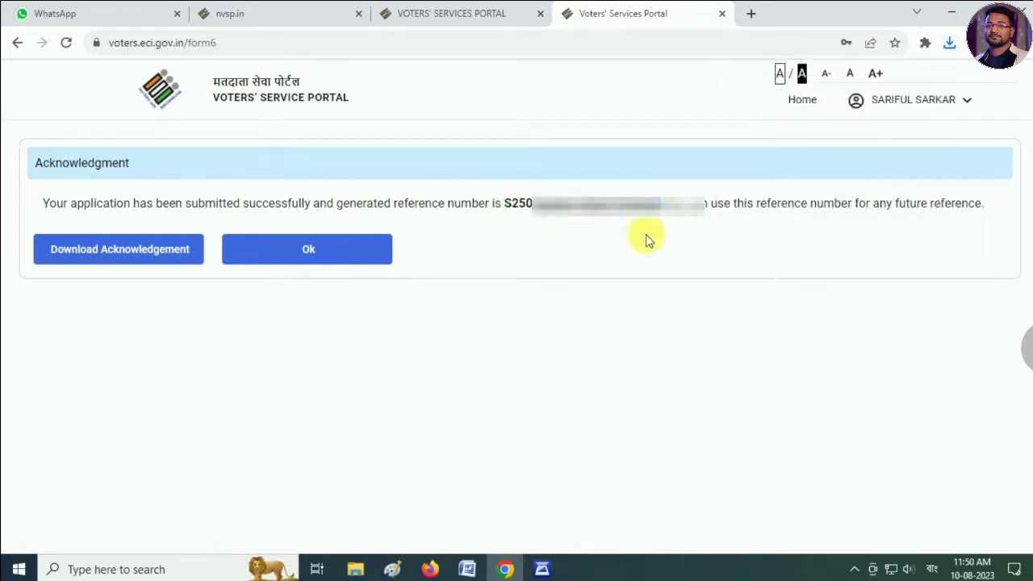